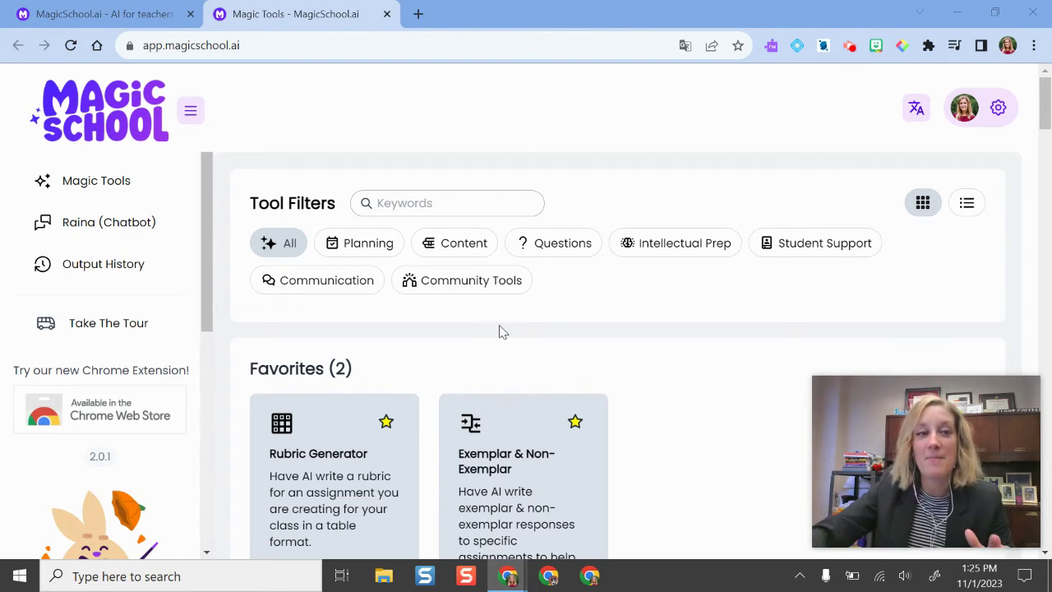
Step: Find the Colleague Song Generator card in the tool list and open that tool
{"action": "scroll", "coordinate": [502, 329], "scroll_direction": "down", "scroll_amount": 4}
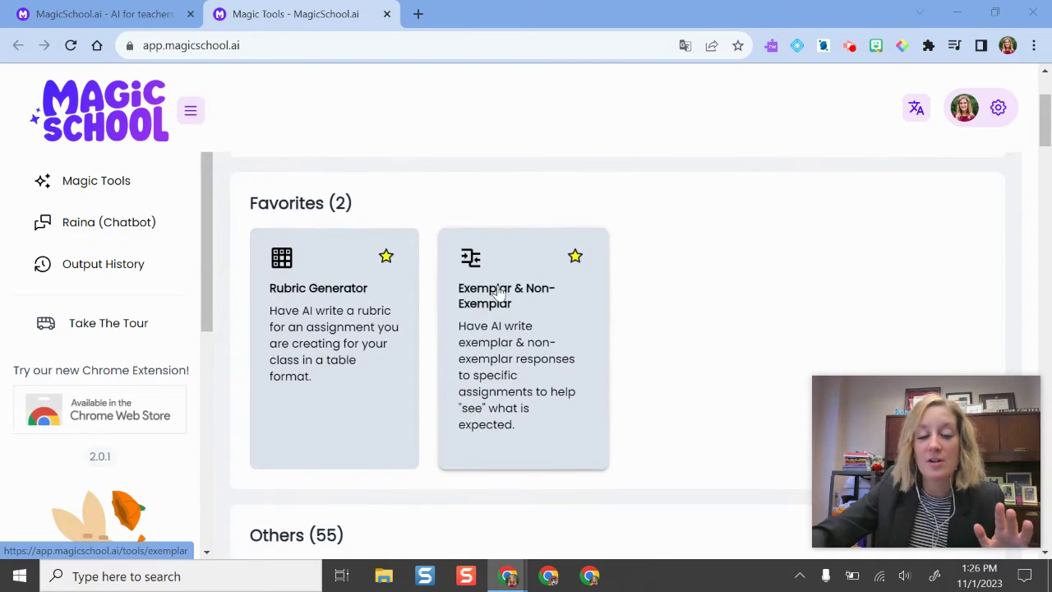
{"action": "scroll", "coordinate": [499, 292], "scroll_direction": "down", "scroll_amount": 2}
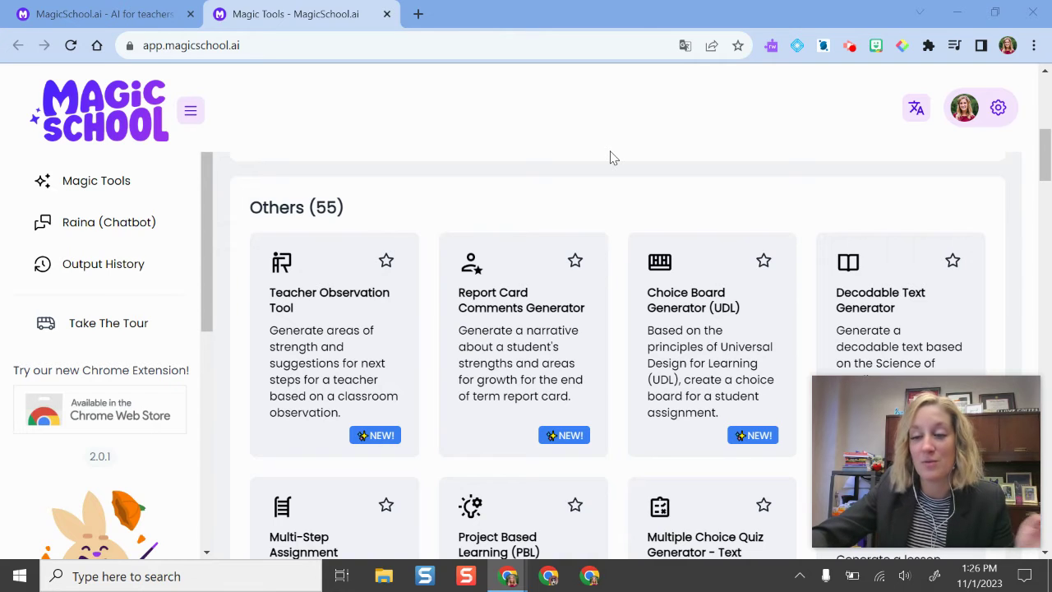
{"action": "scroll", "coordinate": [610, 158], "scroll_direction": "up", "scroll_amount": 4}
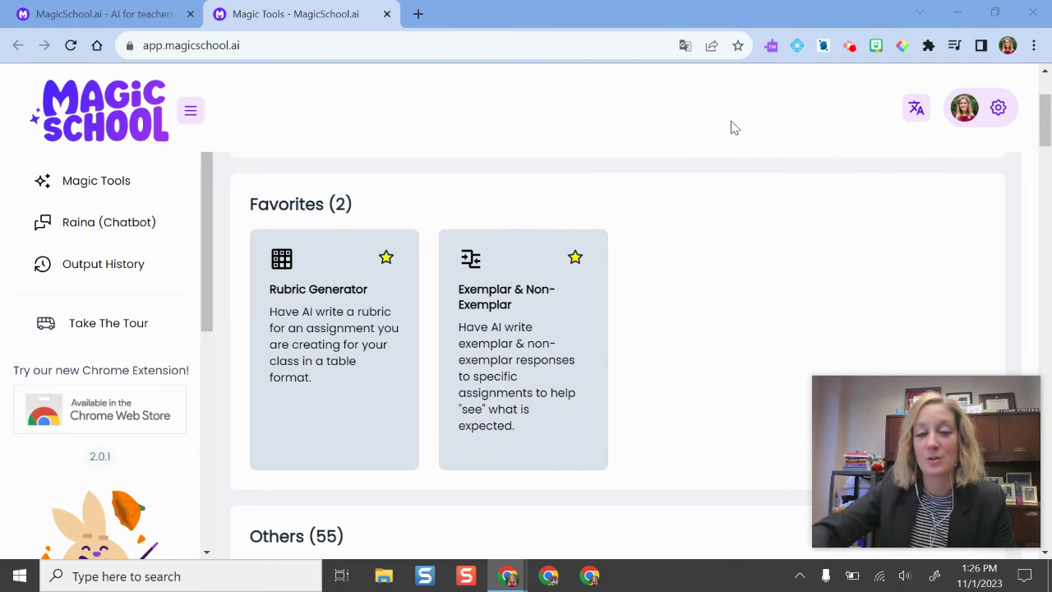
{"action": "scroll", "coordinate": [649, 214], "scroll_direction": "up", "scroll_amount": 2}
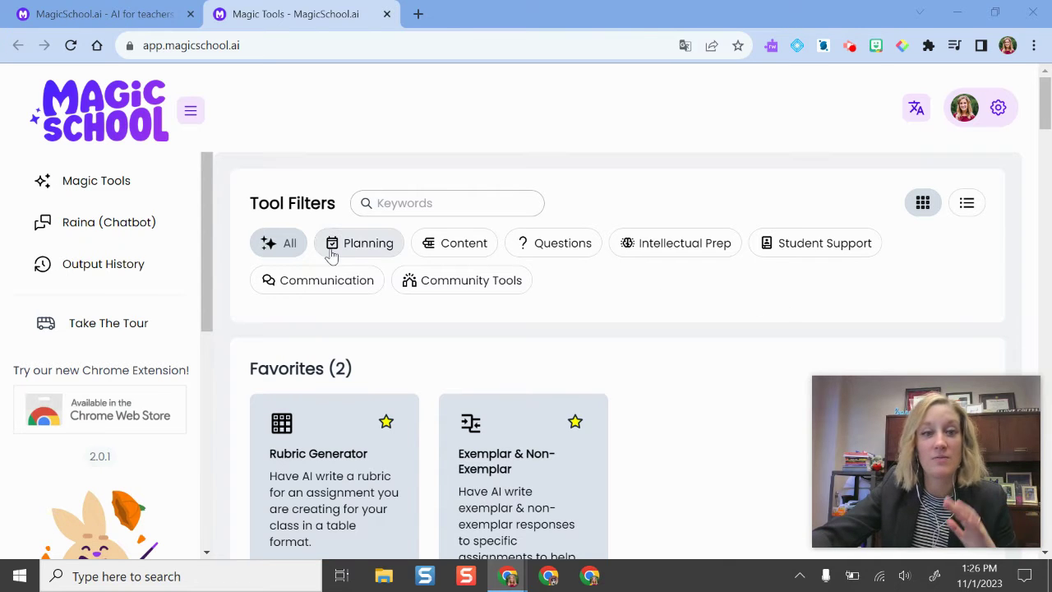
{"action": "scroll", "coordinate": [696, 250], "scroll_direction": "down", "scroll_amount": 1}
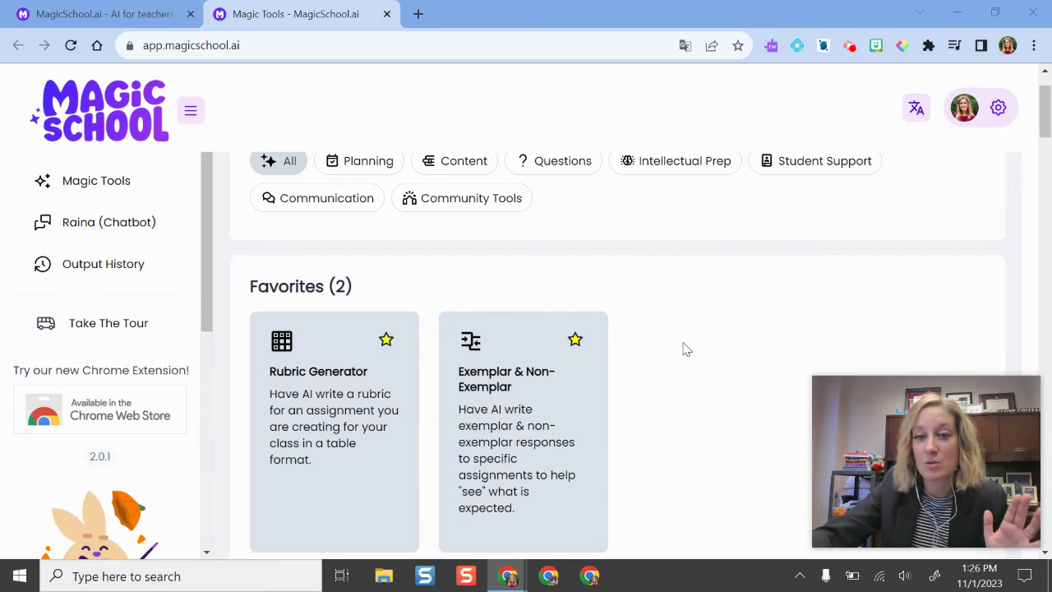
{"action": "scroll", "coordinate": [686, 350], "scroll_direction": "down", "scroll_amount": 1}
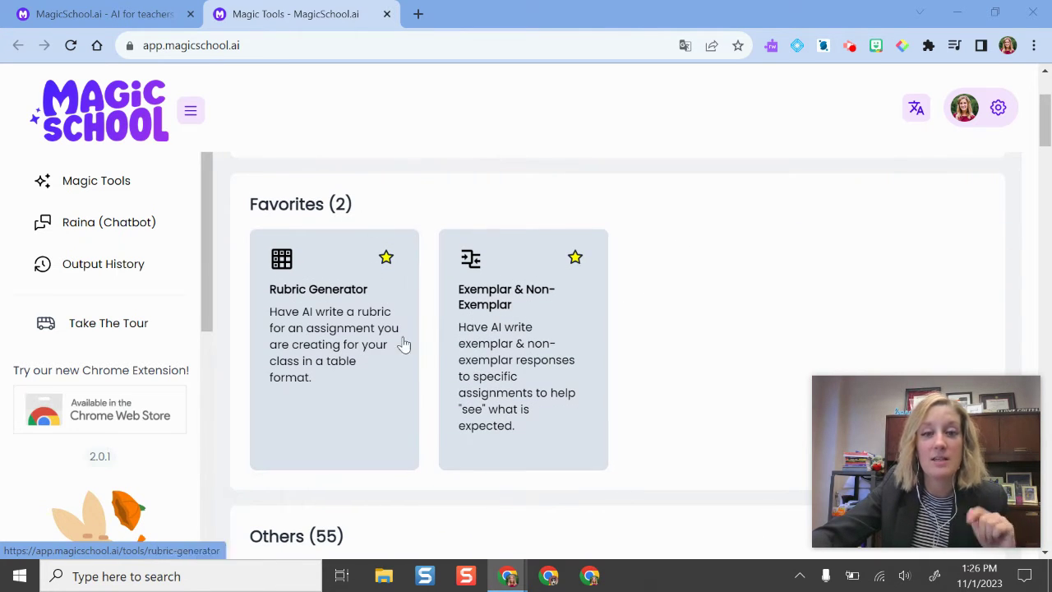
{"action": "scroll", "coordinate": [796, 298], "scroll_direction": "down", "scroll_amount": 1}
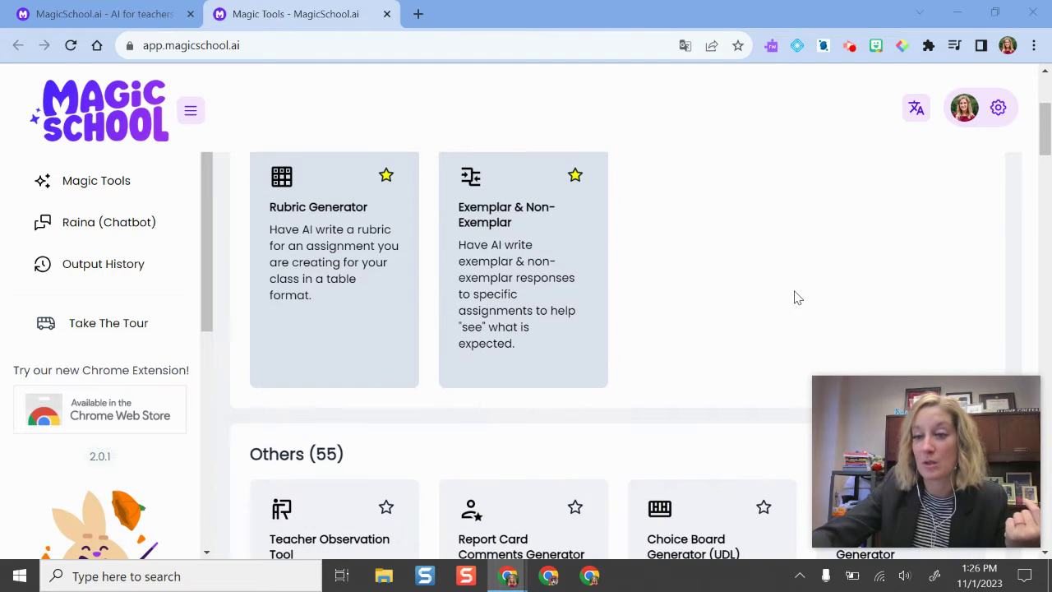
{"action": "scroll", "coordinate": [795, 296], "scroll_direction": "down", "scroll_amount": 5}
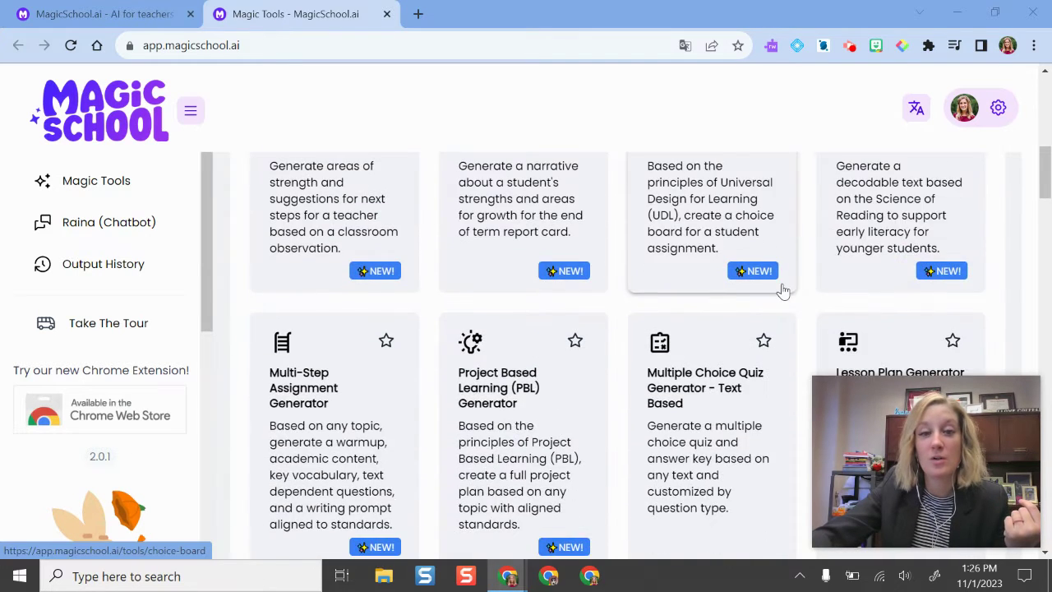
{"action": "scroll", "coordinate": [786, 290], "scroll_direction": "up", "scroll_amount": 1}
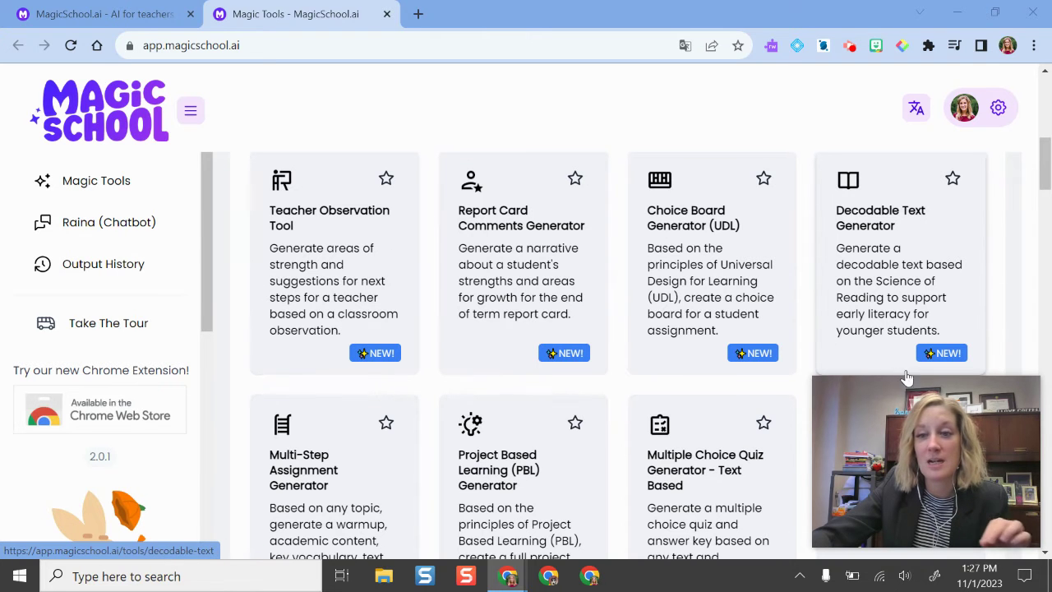
{"action": "scroll", "coordinate": [723, 324], "scroll_direction": "down", "scroll_amount": 2}
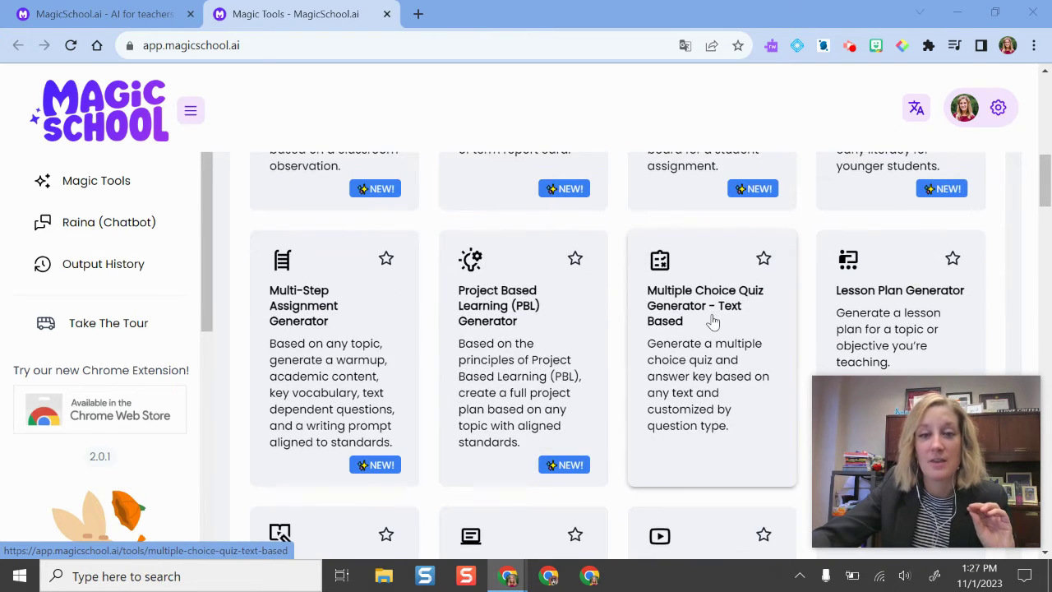
{"action": "scroll", "coordinate": [714, 323], "scroll_direction": "up", "scroll_amount": 2}
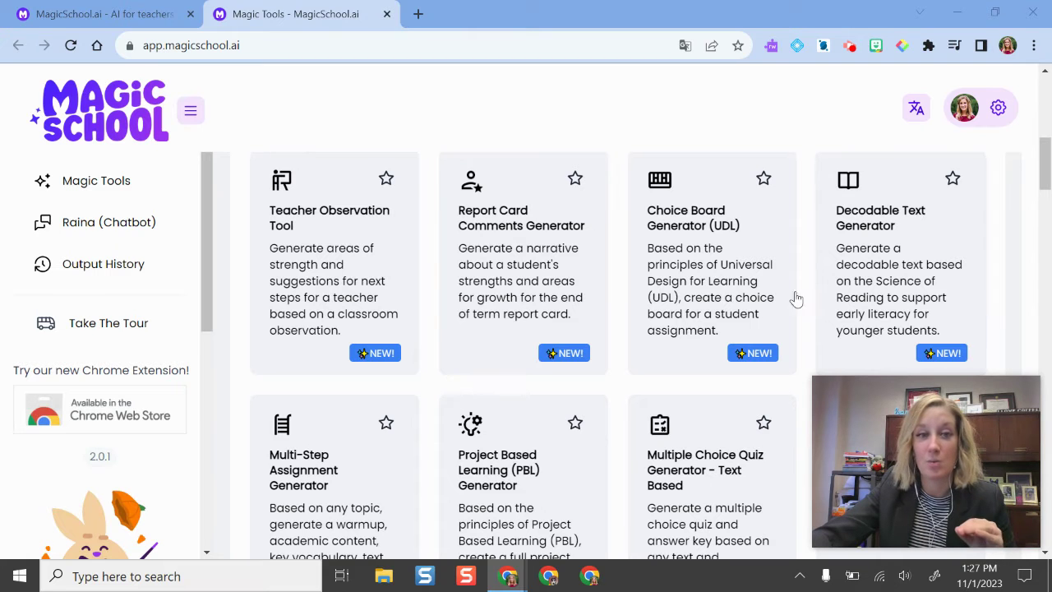
{"action": "scroll", "coordinate": [810, 283], "scroll_direction": "down", "scroll_amount": 5}
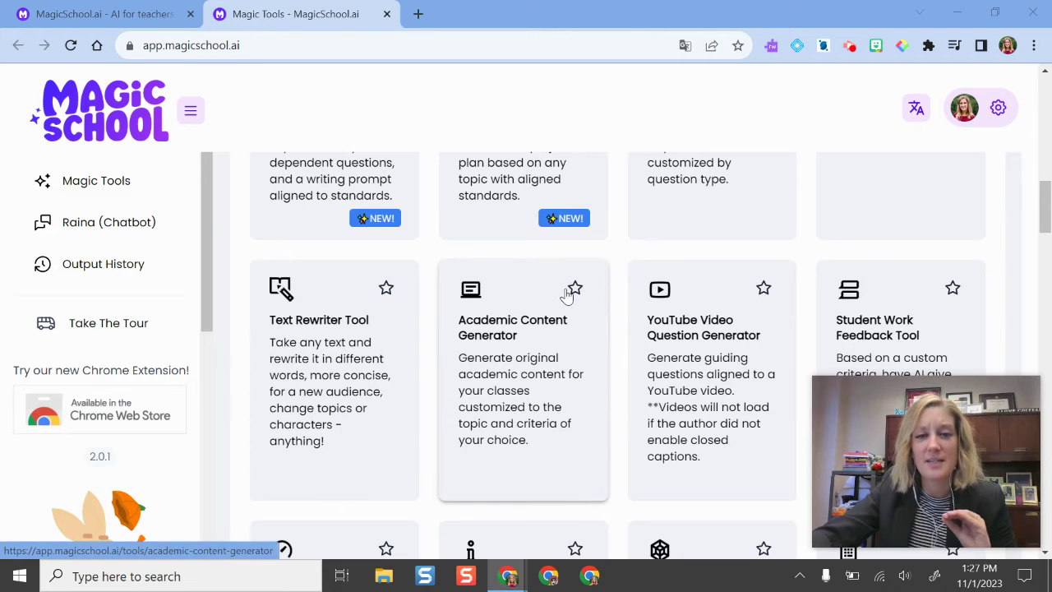
{"action": "scroll", "coordinate": [609, 304], "scroll_direction": "up", "scroll_amount": 2}
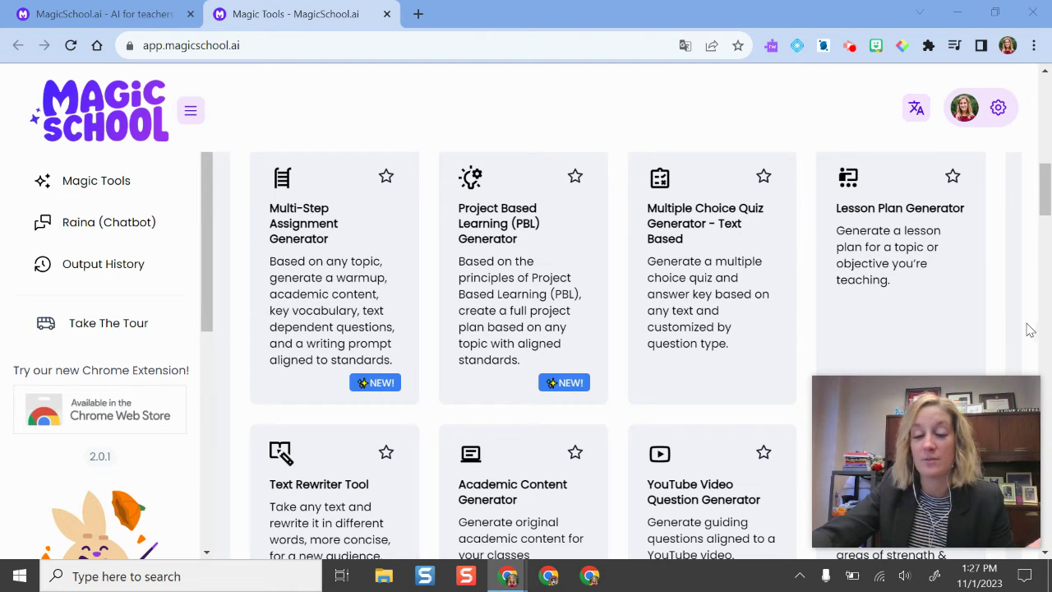
{"action": "scroll", "coordinate": [599, 301], "scroll_direction": "down", "scroll_amount": 2}
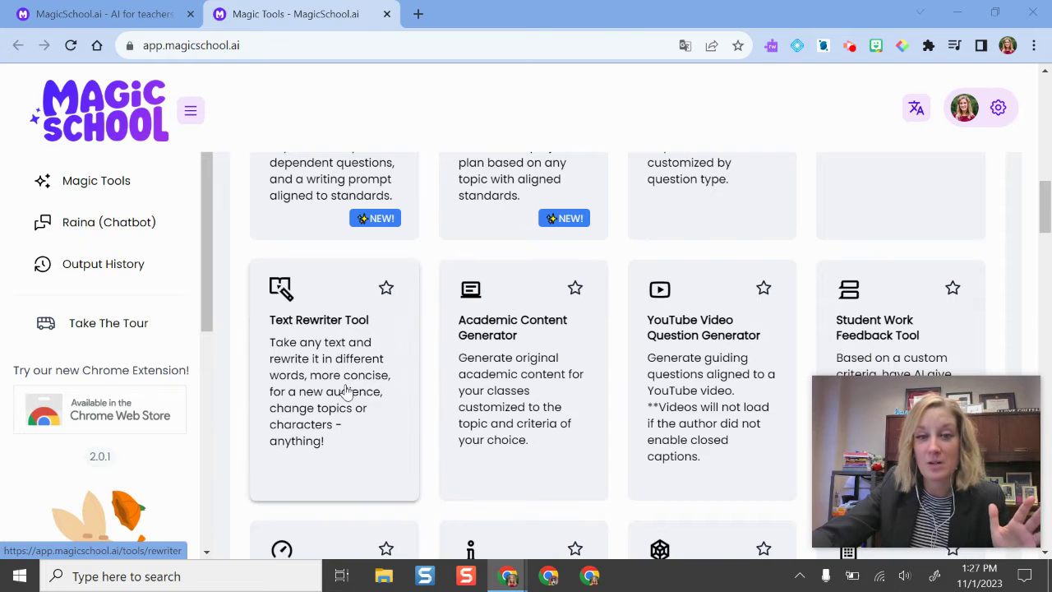
{"action": "scroll", "coordinate": [346, 392], "scroll_direction": "down", "scroll_amount": 3}
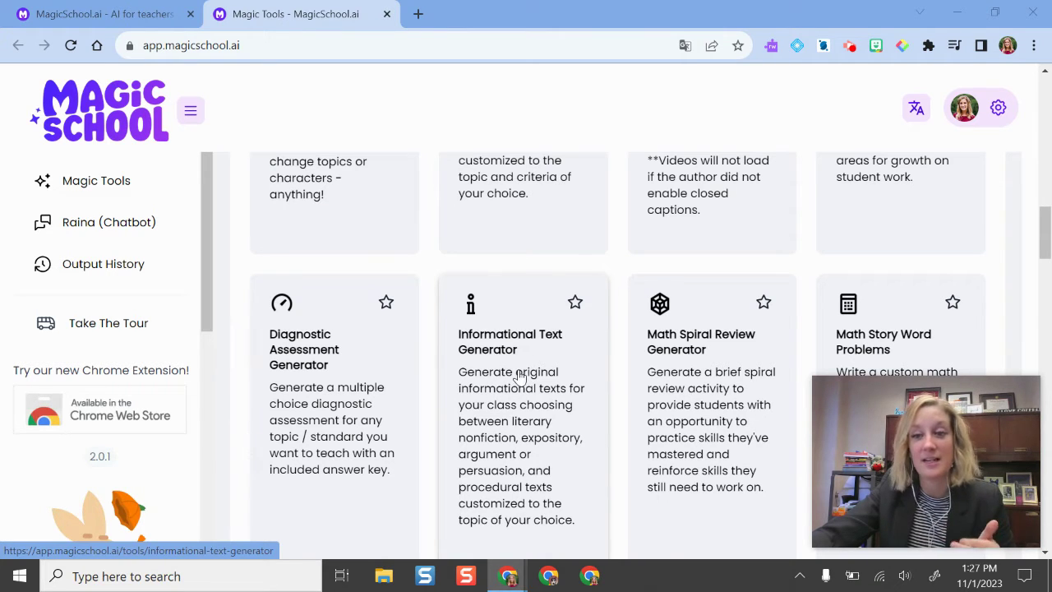
{"action": "scroll", "coordinate": [545, 383], "scroll_direction": "down", "scroll_amount": 1}
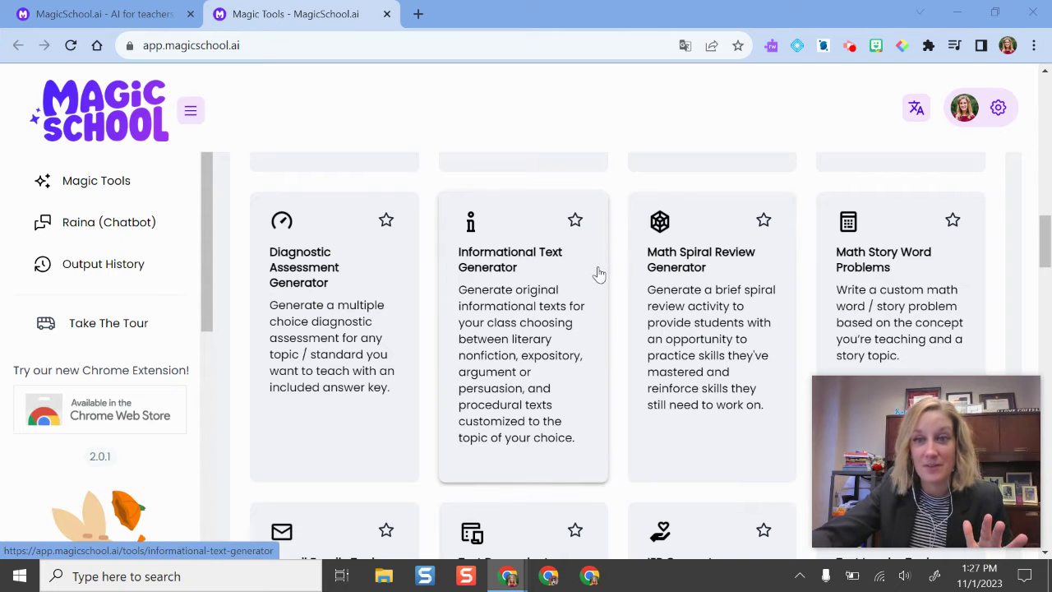
{"action": "scroll", "coordinate": [693, 284], "scroll_direction": "down", "scroll_amount": 2}
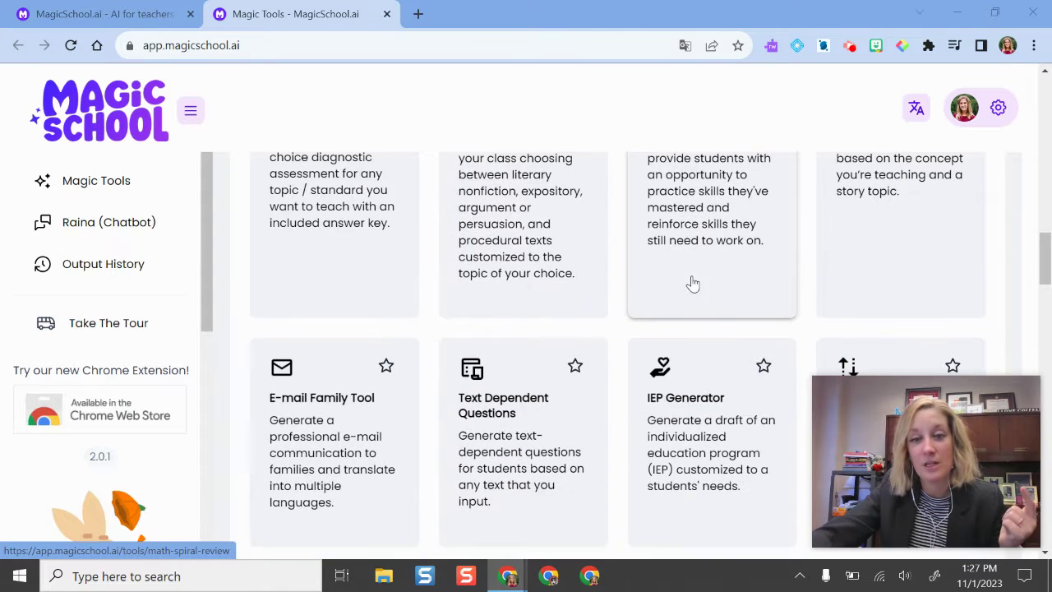
{"action": "scroll", "coordinate": [693, 284], "scroll_direction": "down", "scroll_amount": 2}
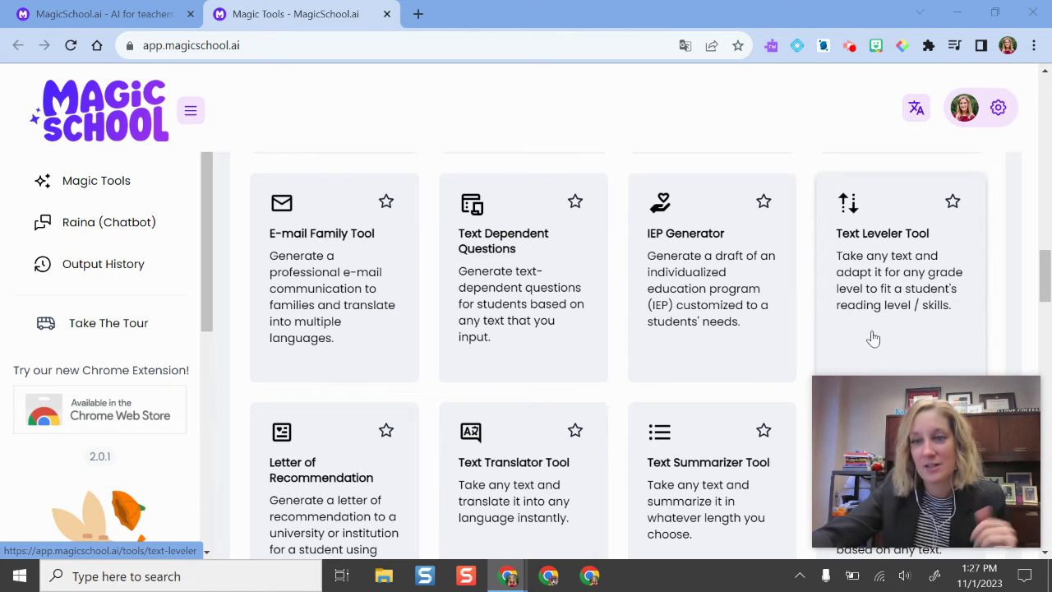
{"action": "scroll", "coordinate": [894, 289], "scroll_direction": "down", "scroll_amount": 2}
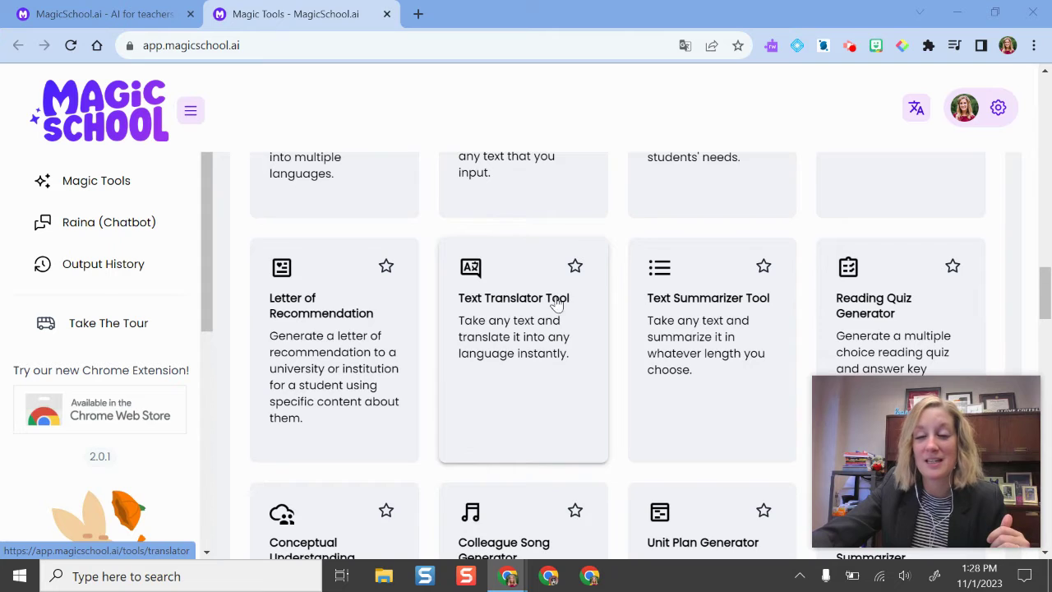
{"action": "scroll", "coordinate": [575, 300], "scroll_direction": "up", "scroll_amount": 2}
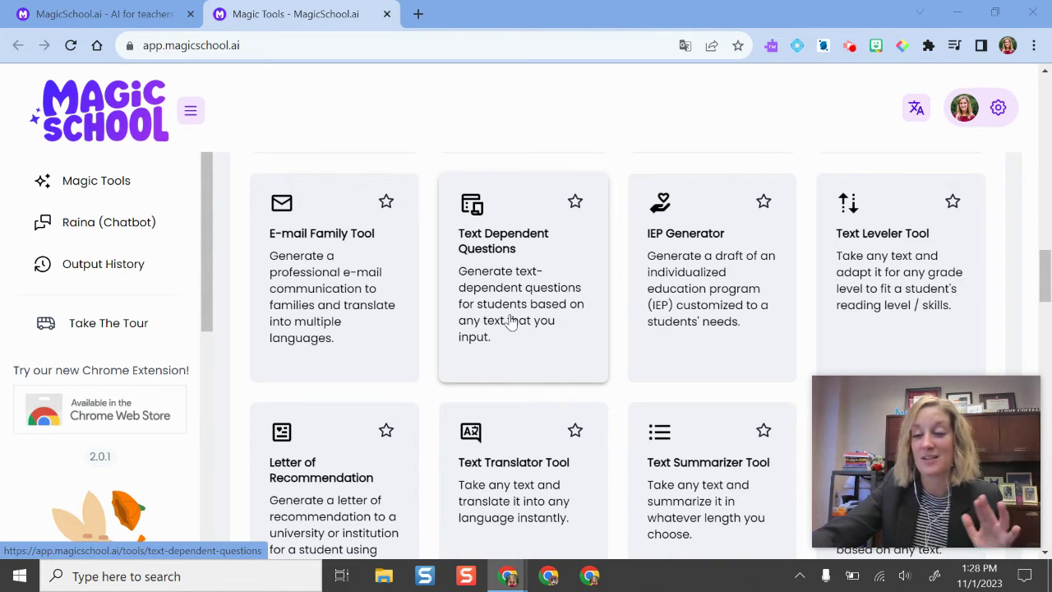
{"action": "scroll", "coordinate": [511, 323], "scroll_direction": "down", "scroll_amount": 1}
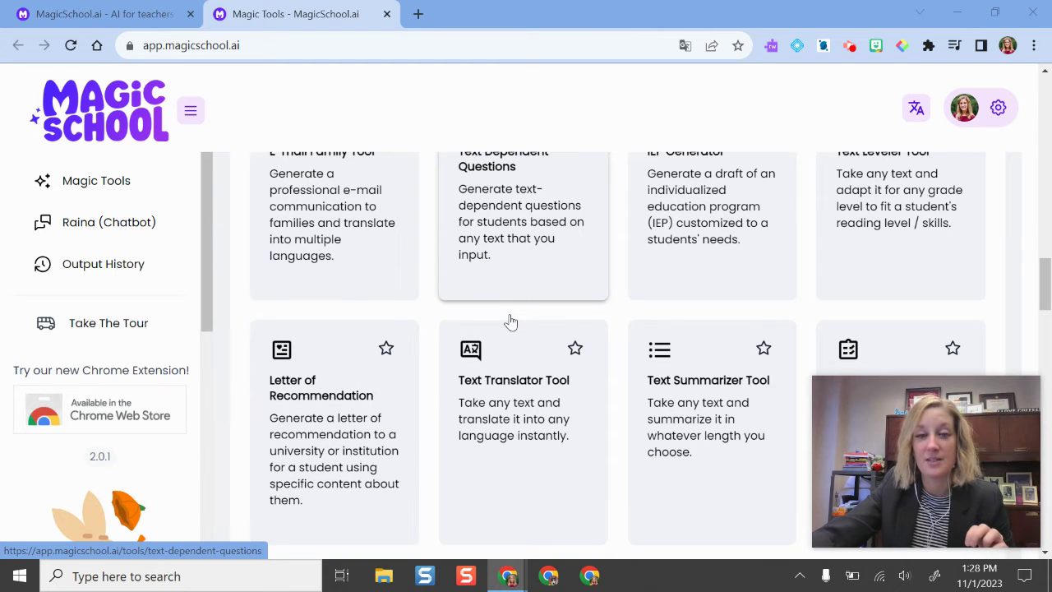
{"action": "scroll", "coordinate": [509, 322], "scroll_direction": "up", "scroll_amount": 2}
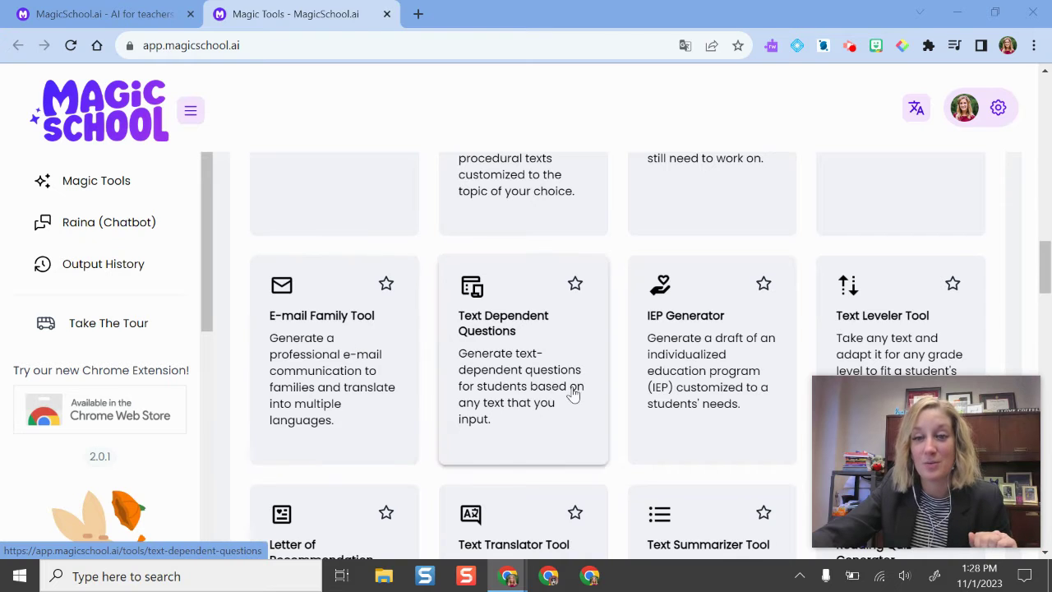
{"action": "scroll", "coordinate": [567, 372], "scroll_direction": "down", "scroll_amount": 2}
{"action": "scroll", "coordinate": [727, 255], "scroll_direction": "up", "scroll_amount": 1}
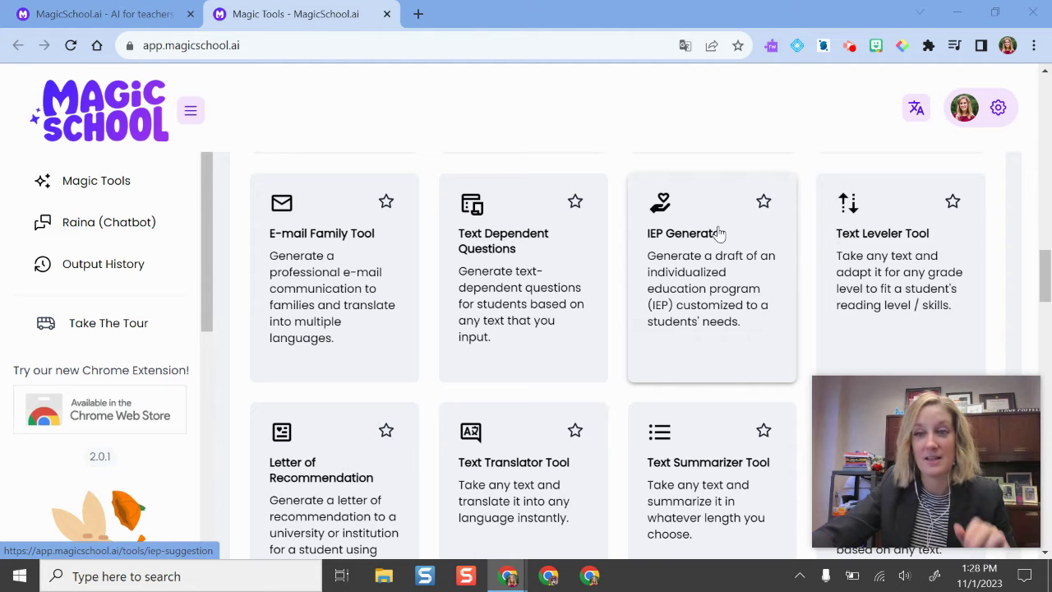
{"action": "scroll", "coordinate": [712, 239], "scroll_direction": "down", "scroll_amount": 4}
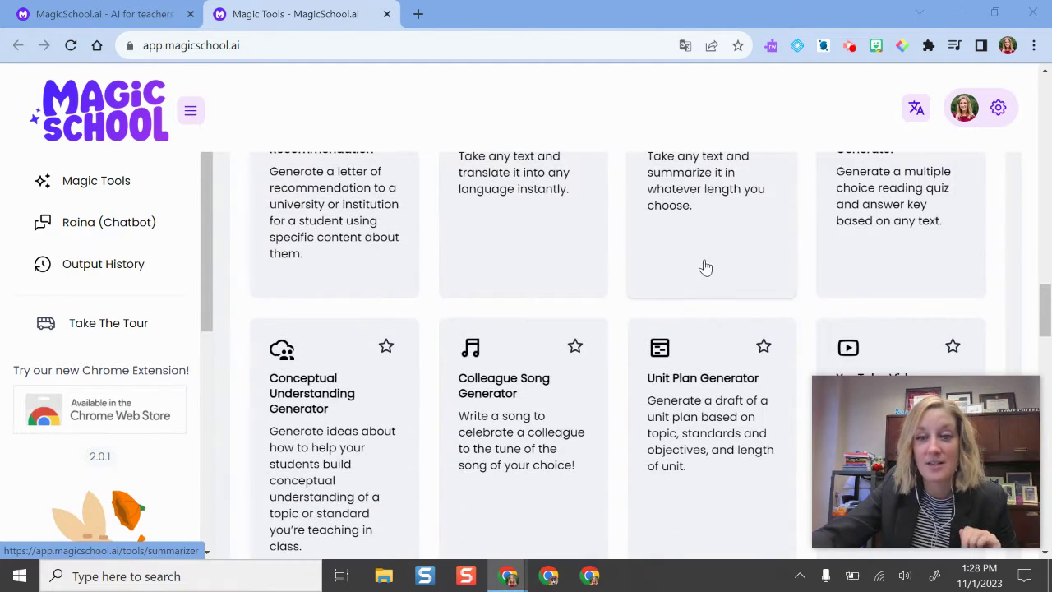
{"action": "scroll", "coordinate": [724, 255], "scroll_direction": "up", "scroll_amount": 1}
{"action": "scroll", "coordinate": [728, 263], "scroll_direction": "down", "scroll_amount": 4}
{"action": "scroll", "coordinate": [514, 300], "scroll_direction": "up", "scroll_amount": 1}
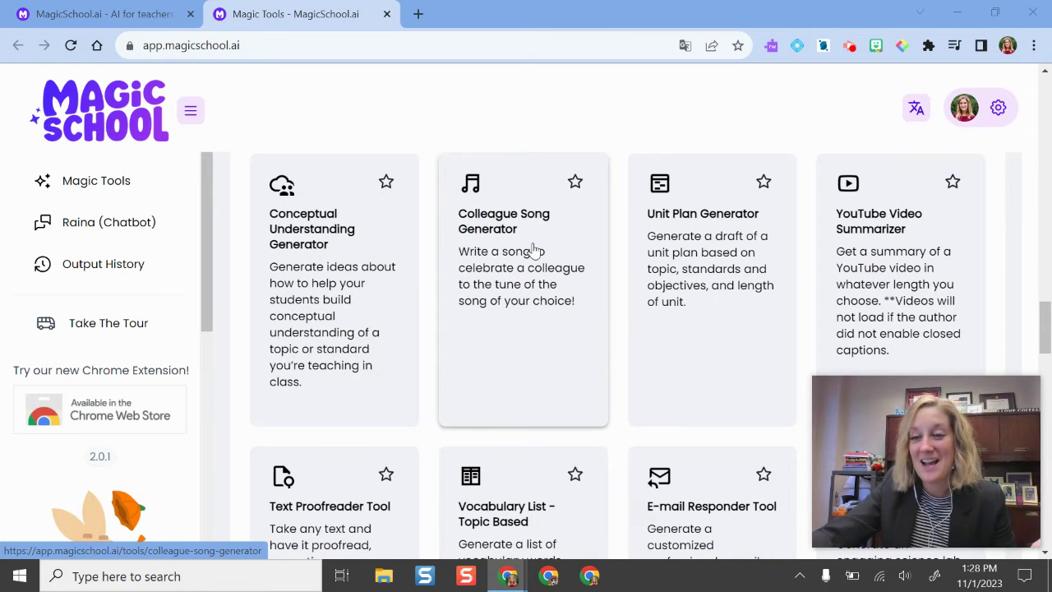
{"action": "left_click", "coordinate": [532, 249]}
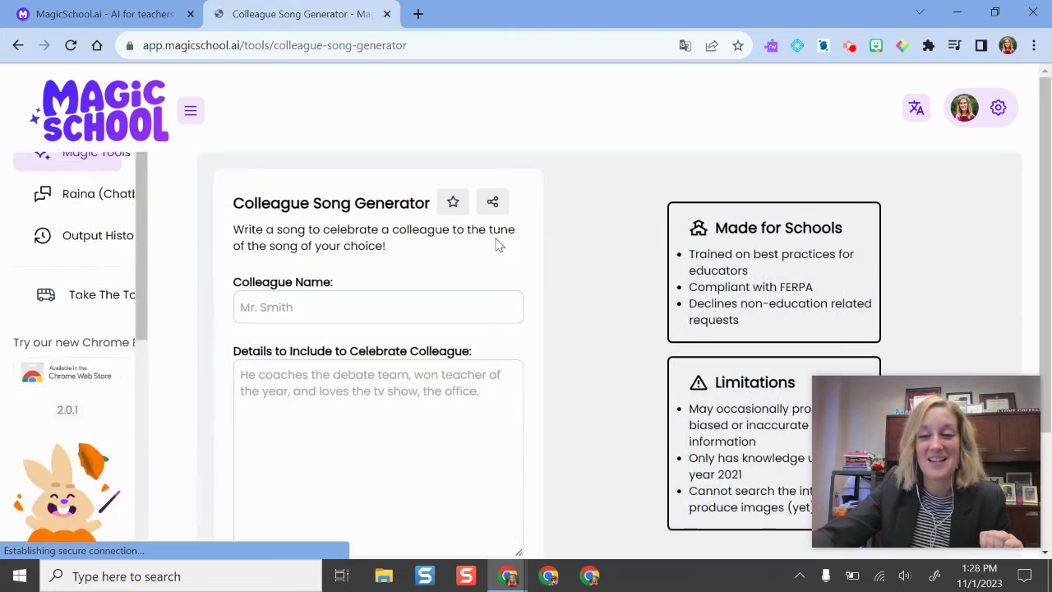
Step: Scroll through the Colleague Song Generator form without filling it in
{"action": "scroll", "coordinate": [329, 230], "scroll_direction": "down", "scroll_amount": 1}
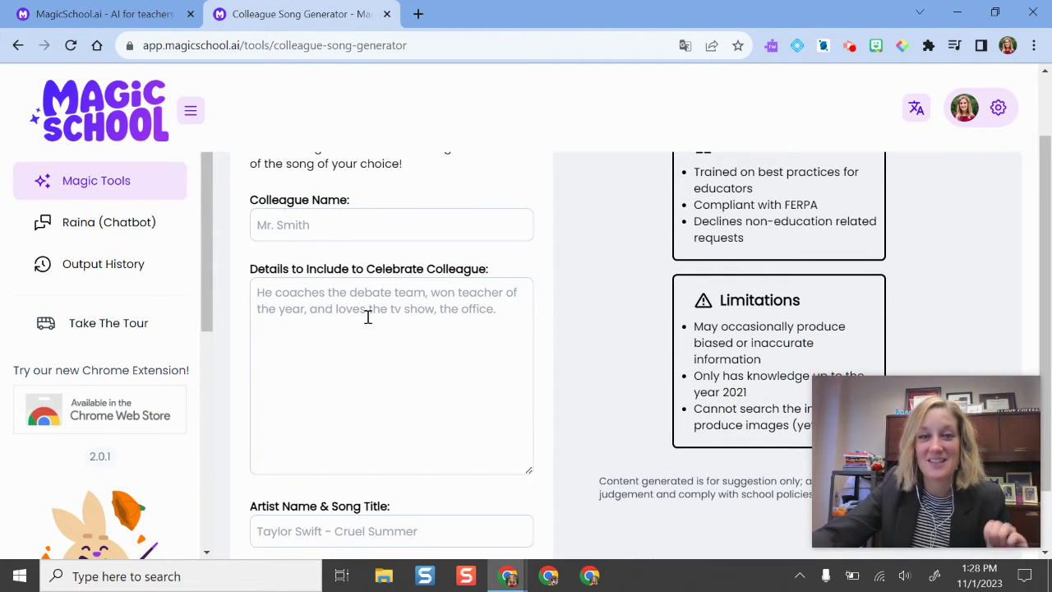
{"action": "scroll", "coordinate": [436, 380], "scroll_direction": "down", "scroll_amount": 1}
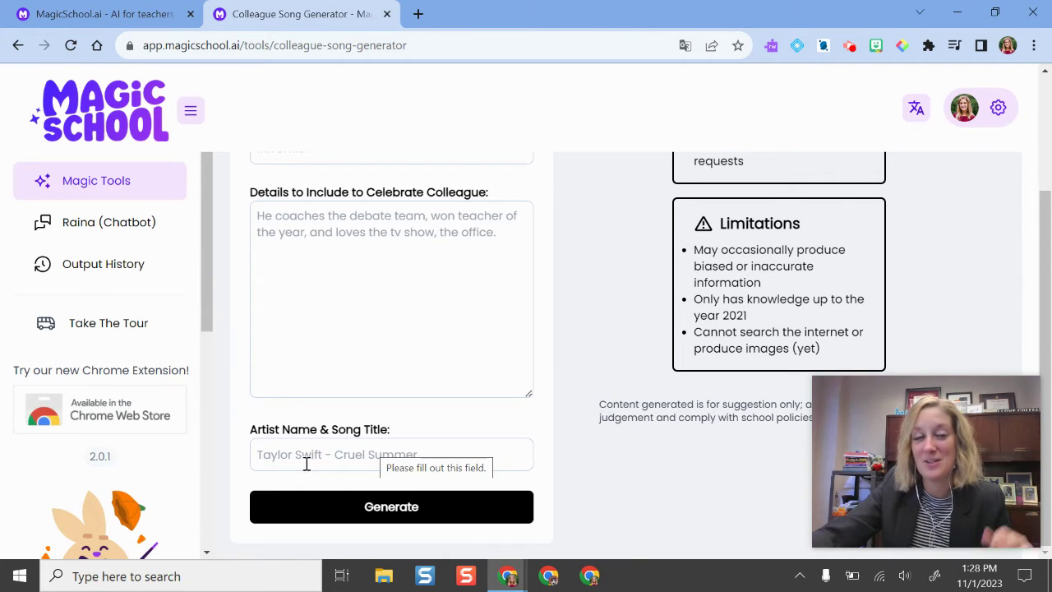
{"action": "scroll", "coordinate": [391, 329], "scroll_direction": "up", "scroll_amount": 2}
{"action": "left_click", "coordinate": [16, 46]}
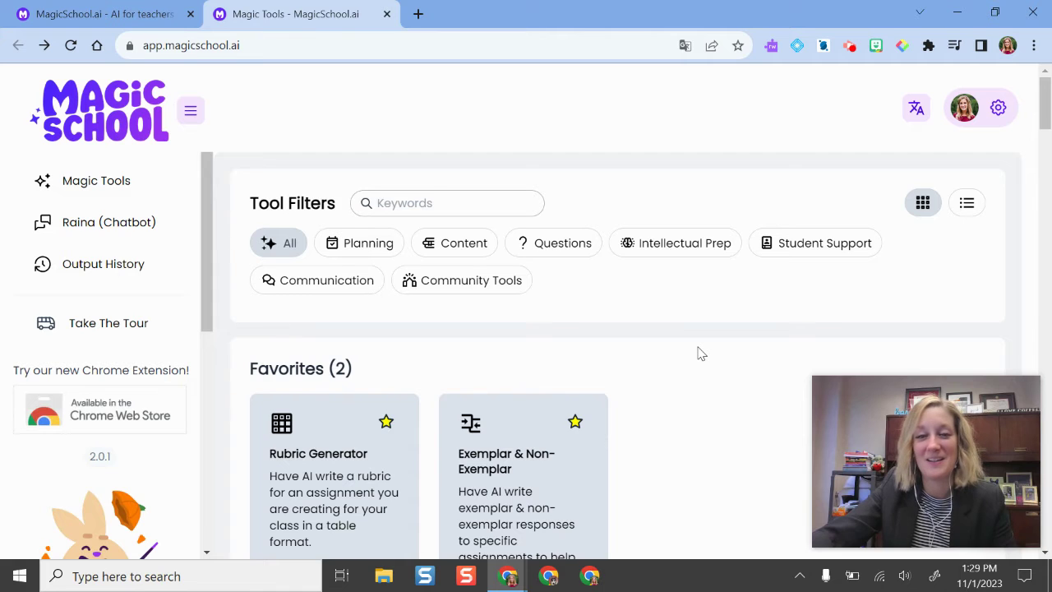
{"action": "scroll", "coordinate": [700, 354], "scroll_direction": "down", "scroll_amount": 1}
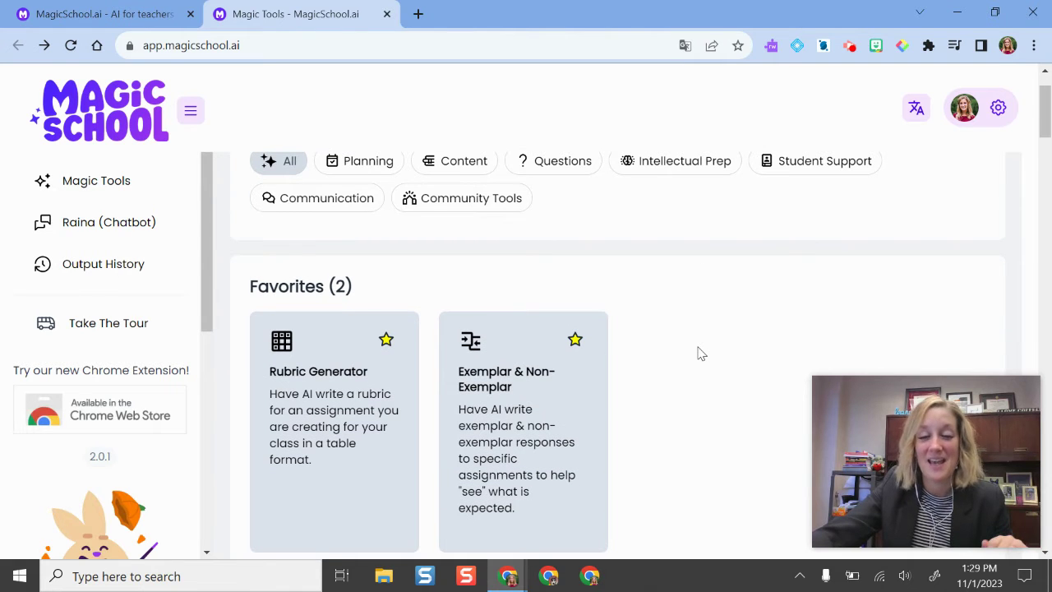
{"action": "scroll", "coordinate": [701, 354], "scroll_direction": "down", "scroll_amount": 4}
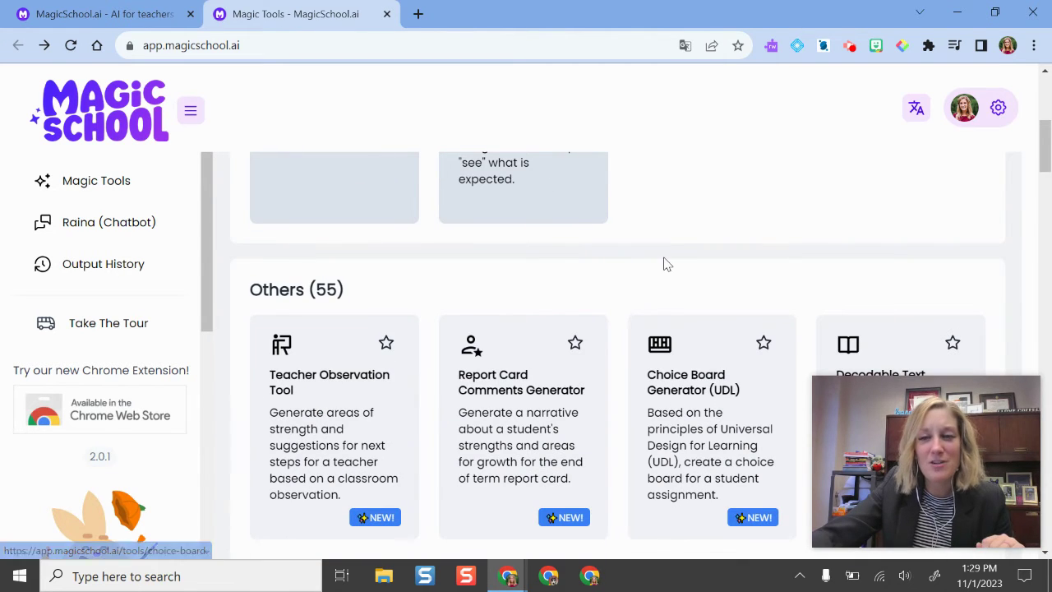
{"action": "scroll", "coordinate": [666, 264], "scroll_direction": "down", "scroll_amount": 2}
{"action": "scroll", "coordinate": [666, 264], "scroll_direction": "up", "scroll_amount": 3}
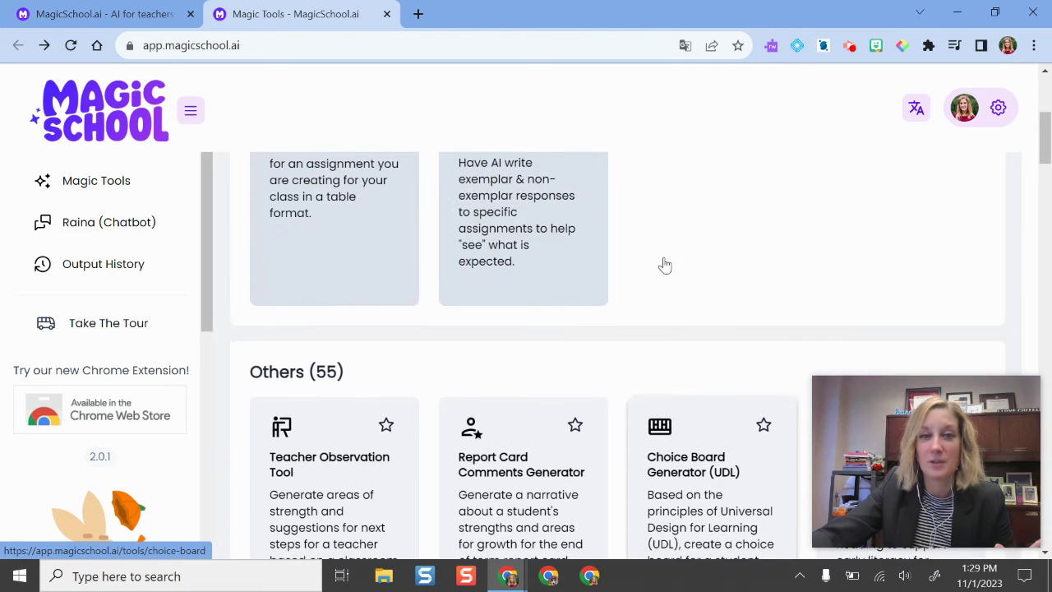
{"action": "scroll", "coordinate": [666, 264], "scroll_direction": "up", "scroll_amount": 2}
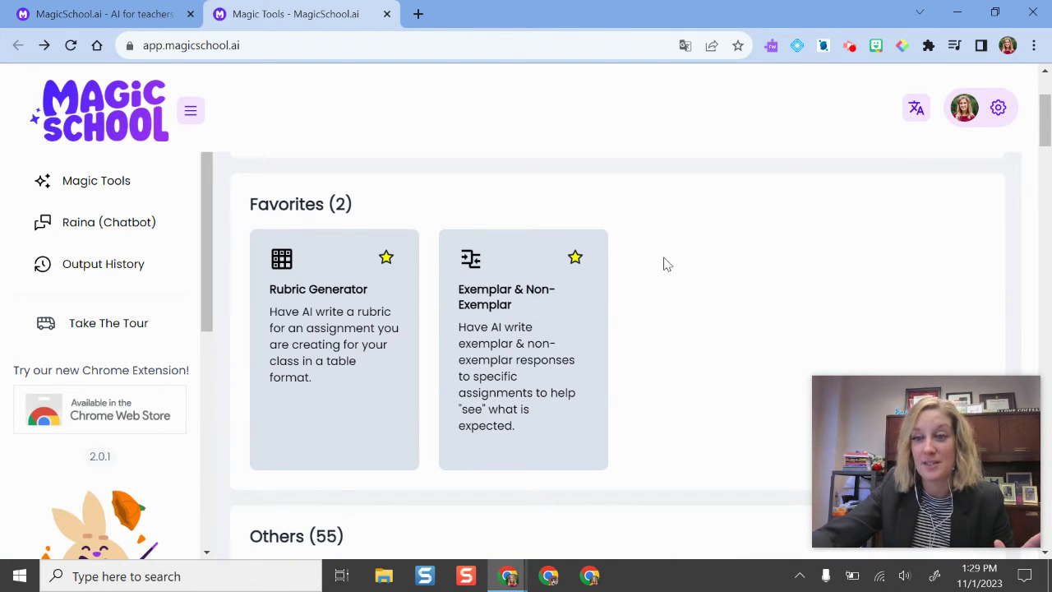
Step: Open the Rubric Generator from Favorites and scroll through its empty form fields
{"action": "left_click", "coordinate": [351, 364]}
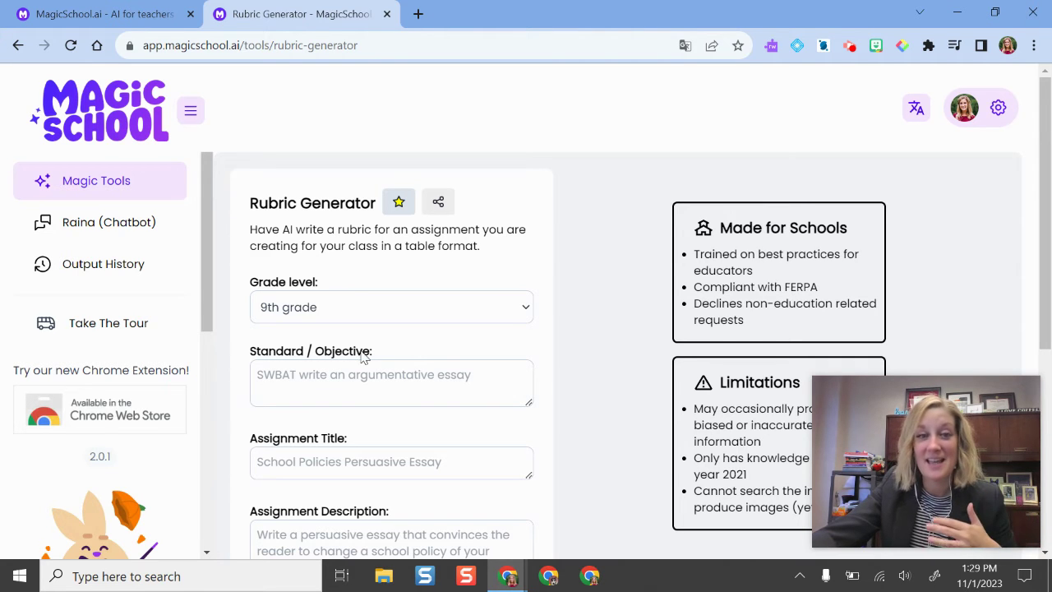
{"action": "scroll", "coordinate": [473, 345], "scroll_direction": "down", "scroll_amount": 2}
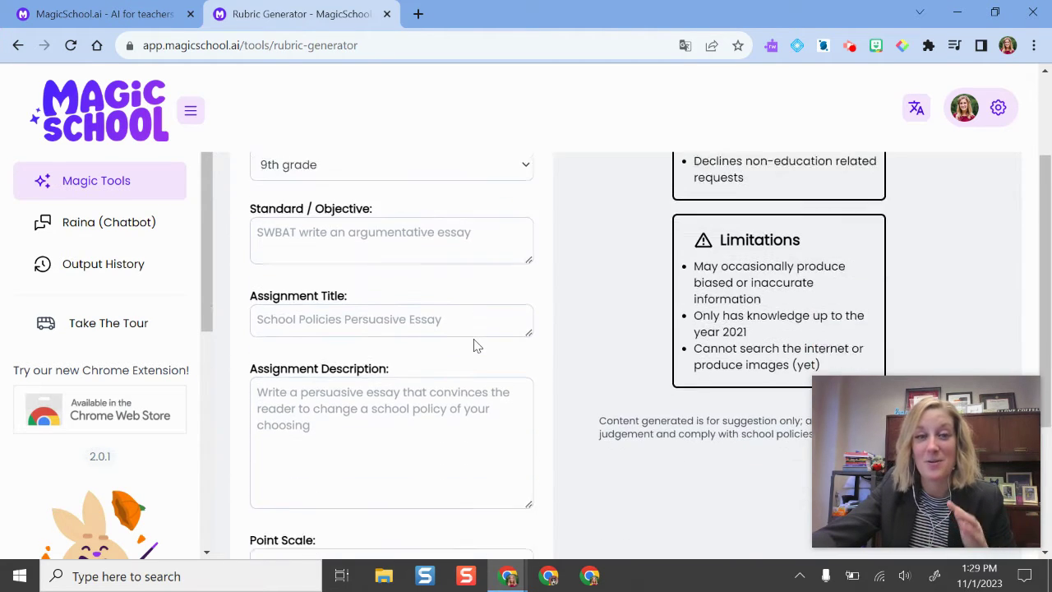
{"action": "scroll", "coordinate": [474, 345], "scroll_direction": "up", "scroll_amount": 3}
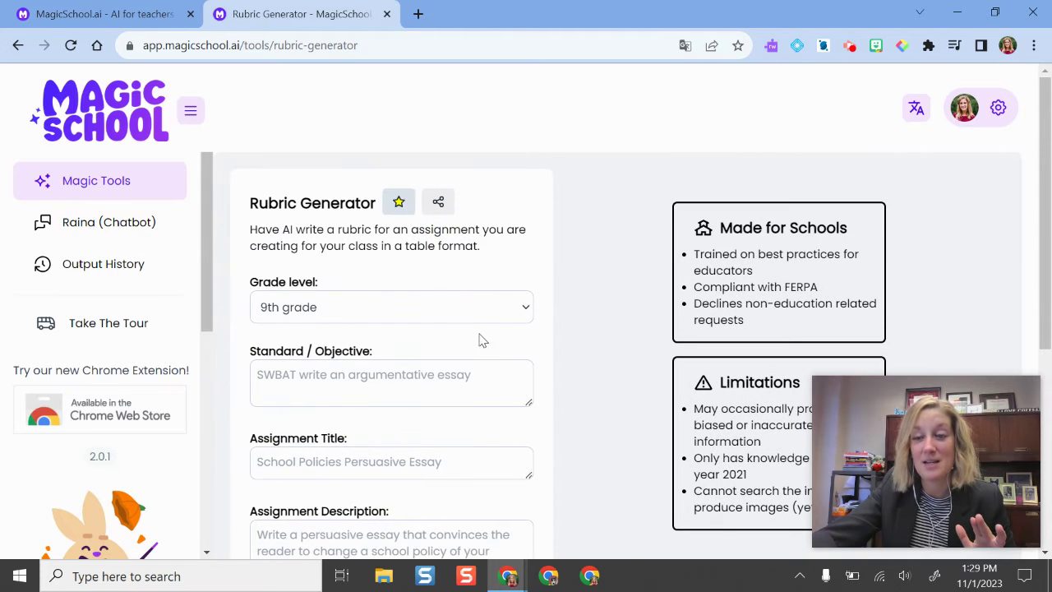
{"action": "scroll", "coordinate": [457, 263], "scroll_direction": "down", "scroll_amount": 1}
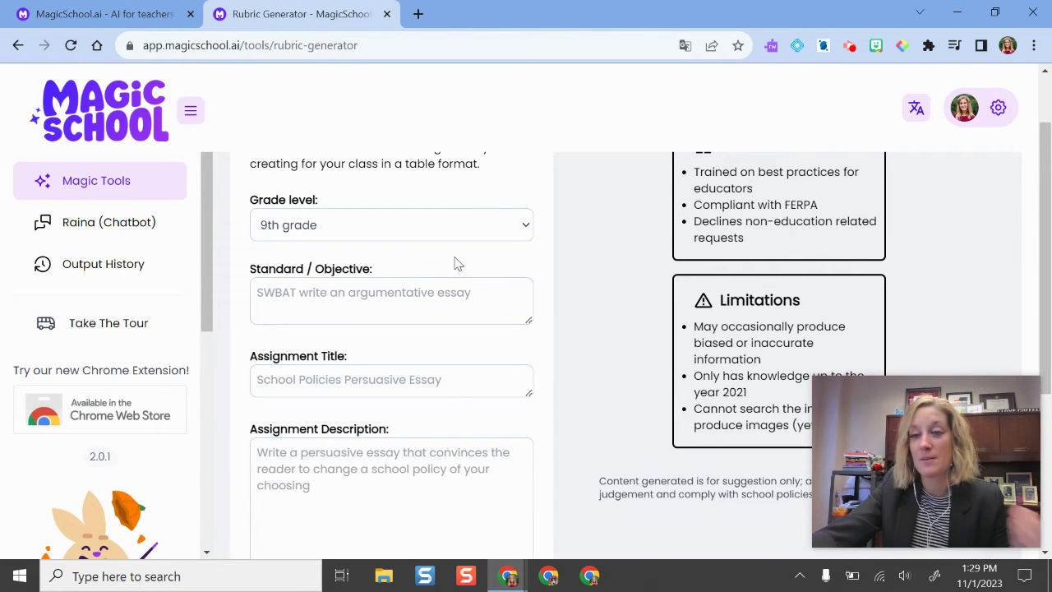
{"action": "scroll", "coordinate": [456, 263], "scroll_direction": "up", "scroll_amount": 1}
{"action": "scroll", "coordinate": [338, 312], "scroll_direction": "down", "scroll_amount": 1}
Step: Set the grade level to 7th grade and enter the objective 'SWBAT write an argumentative essay'
{"action": "left_click", "coordinate": [325, 233]}
{"action": "left_click", "coordinate": [282, 375]}
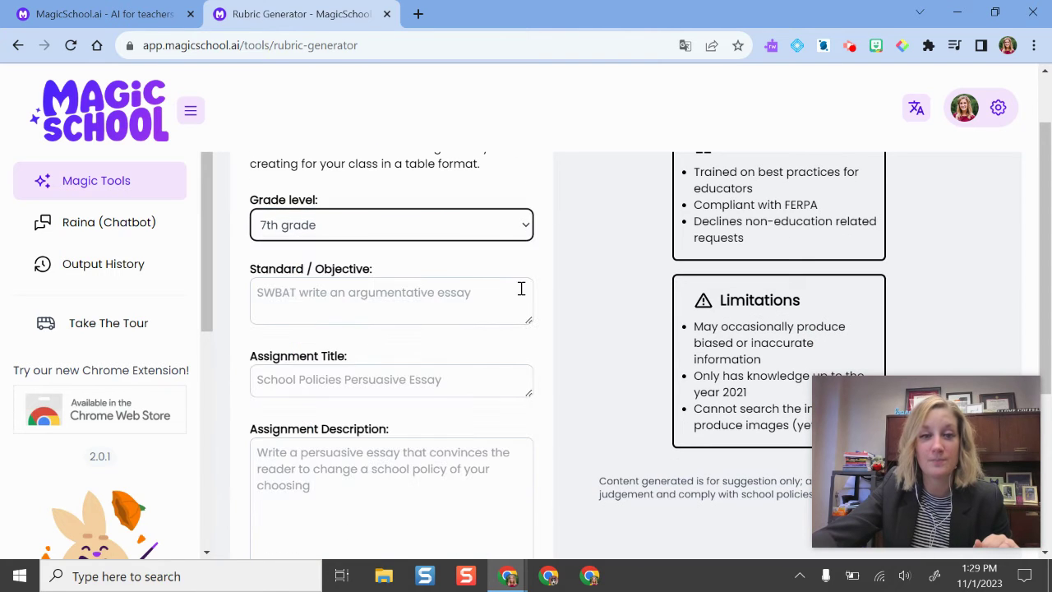
{"action": "scroll", "coordinate": [450, 265], "scroll_direction": "down", "scroll_amount": 1}
{"action": "left_click", "coordinate": [390, 207]}
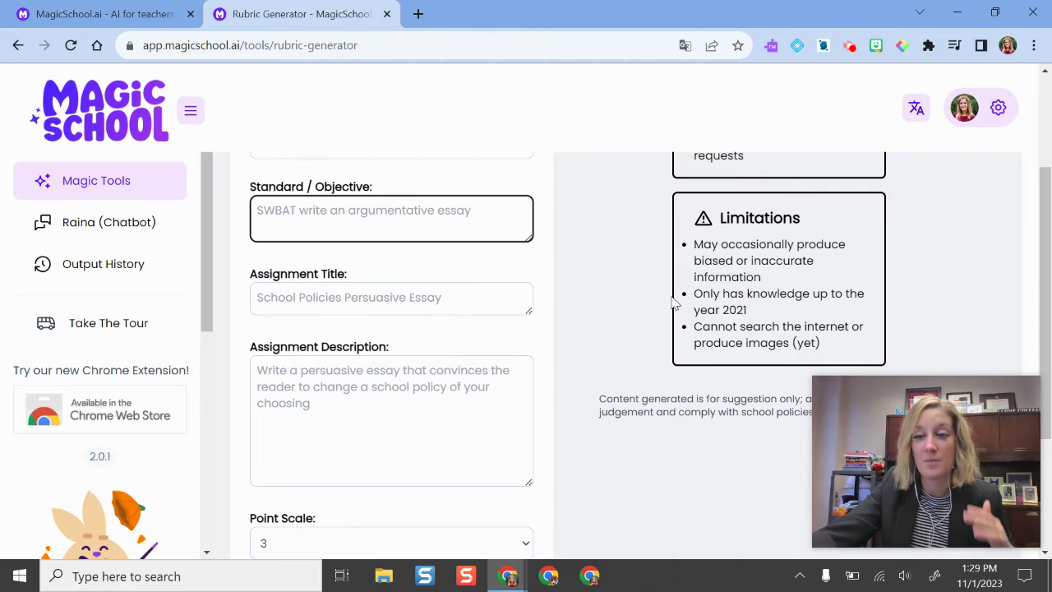
{"action": "type", "text": "SWBAT write an ar"}
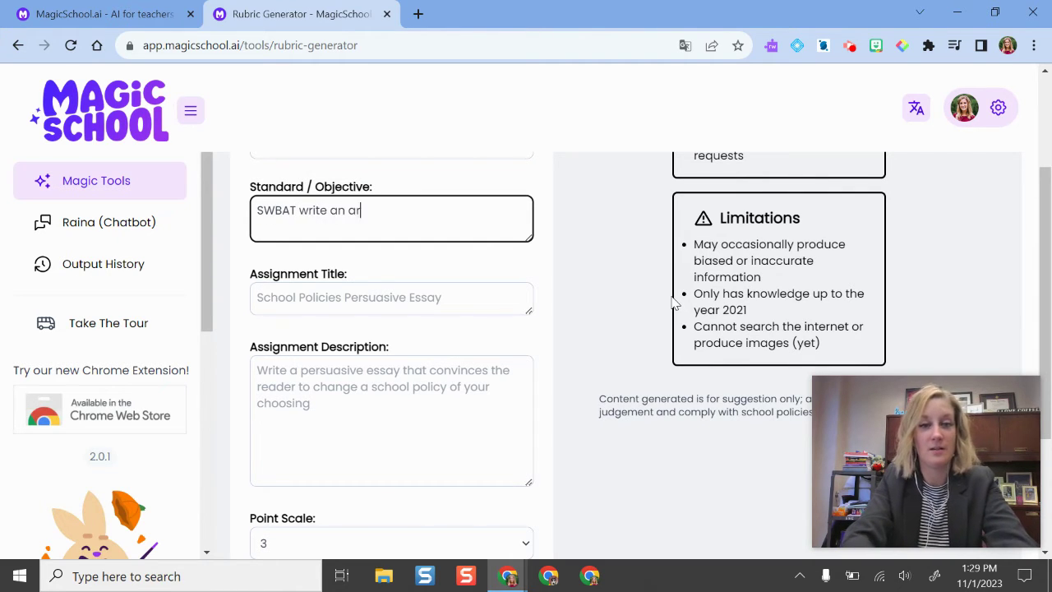
{"action": "type", "text": "gumentative essay"}
Step: Title it 'School policies persuasive essay' and describe an essay convincing readers to change a school policy
{"action": "left_click", "coordinate": [426, 299]}
{"action": "type", "text": "School policies persuasive"}
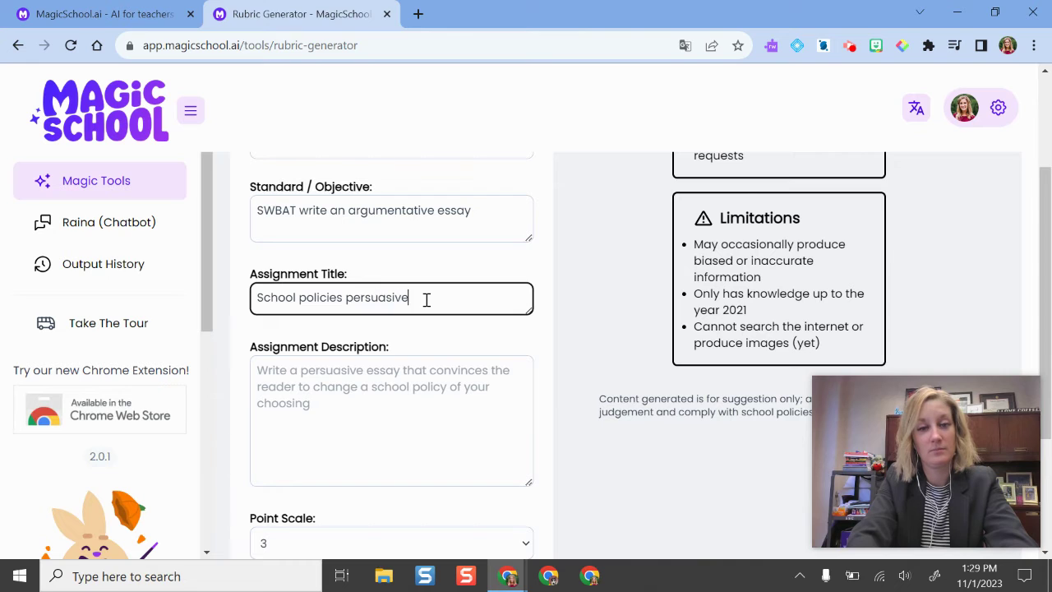
{"action": "type", "text": " essay"}
{"action": "left_click", "coordinate": [371, 382]}
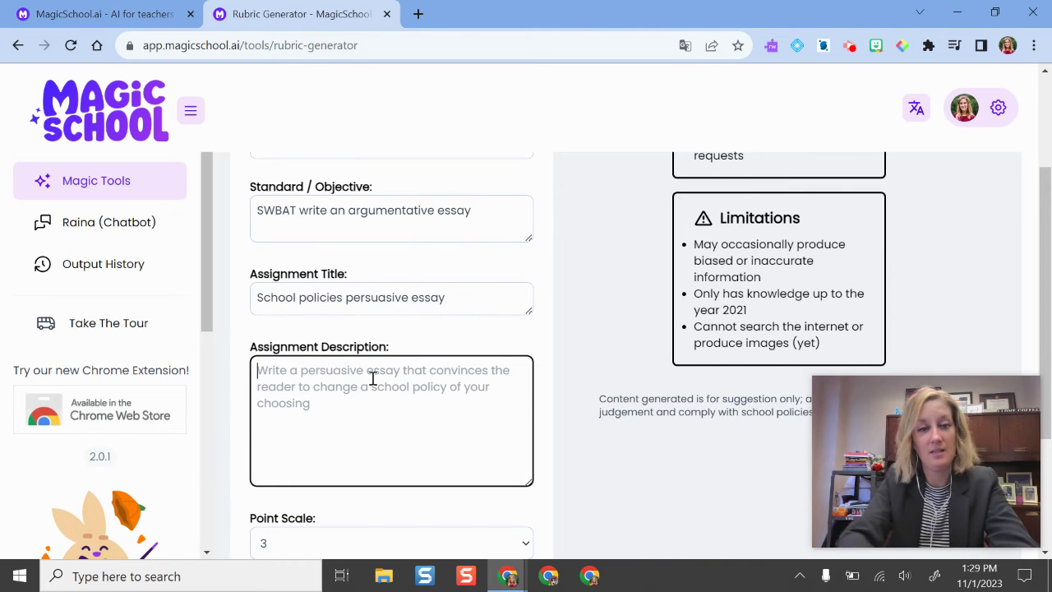
{"action": "type", "text": "Write ap er"}
{"action": "key", "text": "BackSpace"}
{"action": "key", "text": "BackSpace"}
{"action": "key", "text": "BackSpace"}
{"action": "key", "text": "BackSpace"}
{"action": "type", "text": "persuasive essay"}
{"action": "key", "text": "BackSpace"}
{"action": "key", "text": "BackSpace"}
{"action": "key", "text": "BackSpace"}
{"action": "key", "text": "BackSpace"}
{"action": "type", "text": "ay to convince the reader to c"}
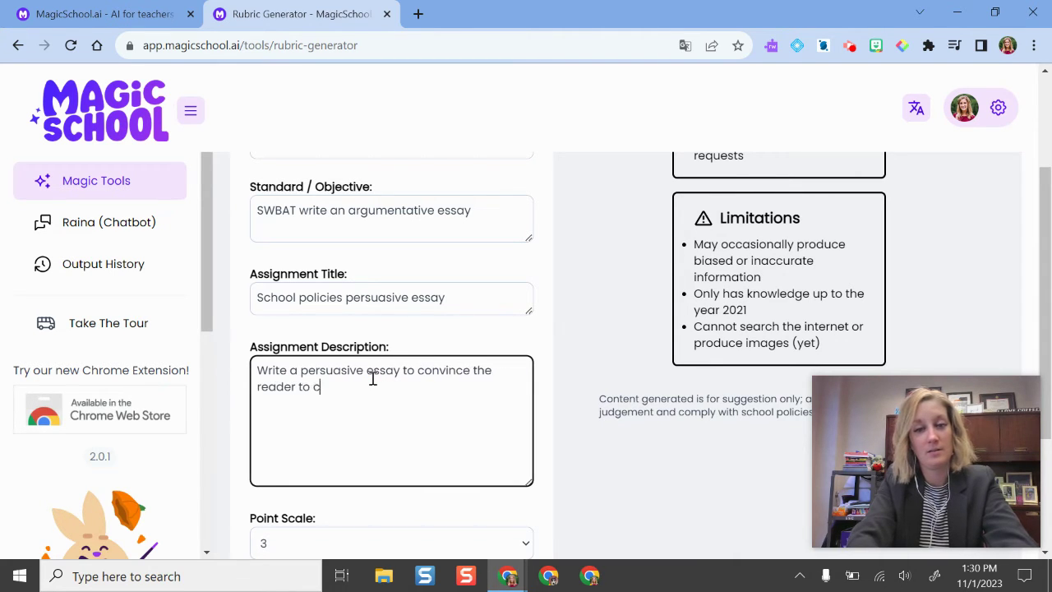
{"action": "type", "text": "hange a school policy of your choice"}
Step: Set the rubric point scale to 4
{"action": "scroll", "coordinate": [386, 374], "scroll_direction": "down", "scroll_amount": 2}
{"action": "left_click", "coordinate": [380, 379]}
{"action": "left_click", "coordinate": [324, 422]}
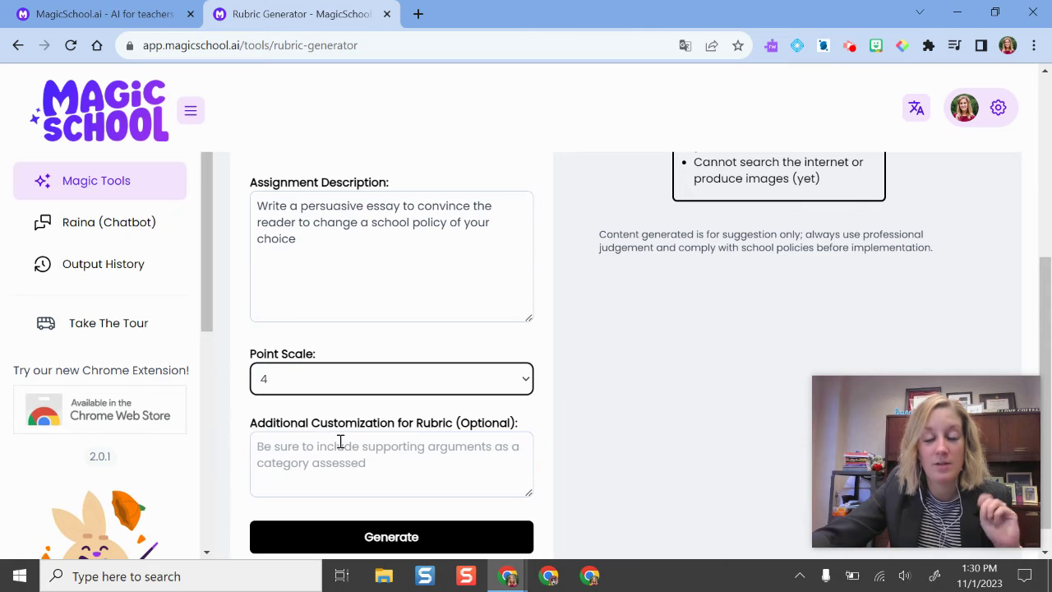
Step: Generate the rubric and scroll through the resulting four-point rubric table
{"action": "left_click", "coordinate": [391, 538]}
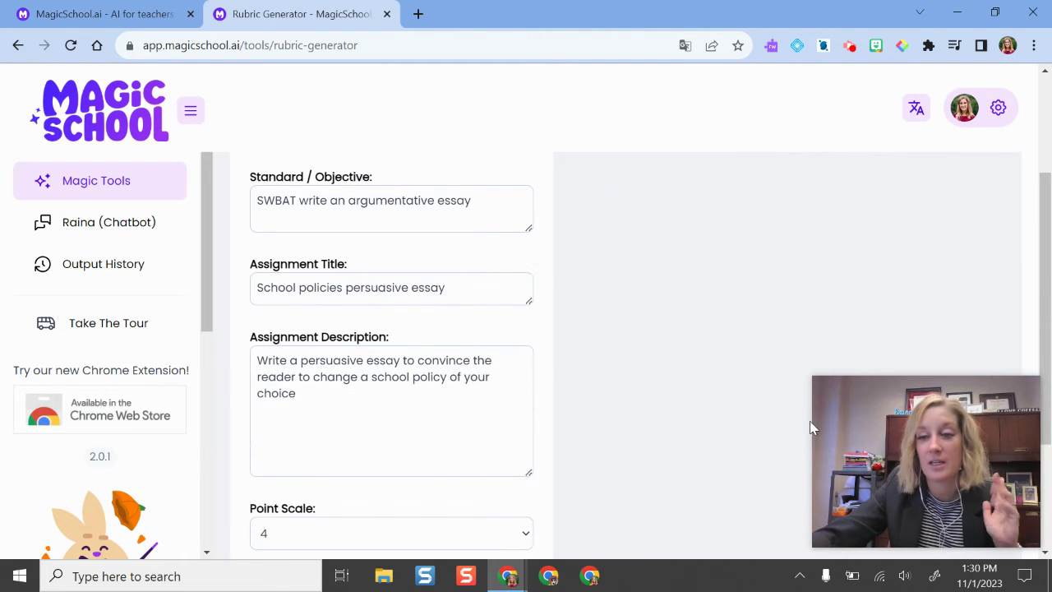
{"action": "left_click_drag", "start_coordinate": [1000, 489], "coordinate": [257, 125]}
{"action": "scroll", "coordinate": [952, 313], "scroll_direction": "down", "scroll_amount": 2}
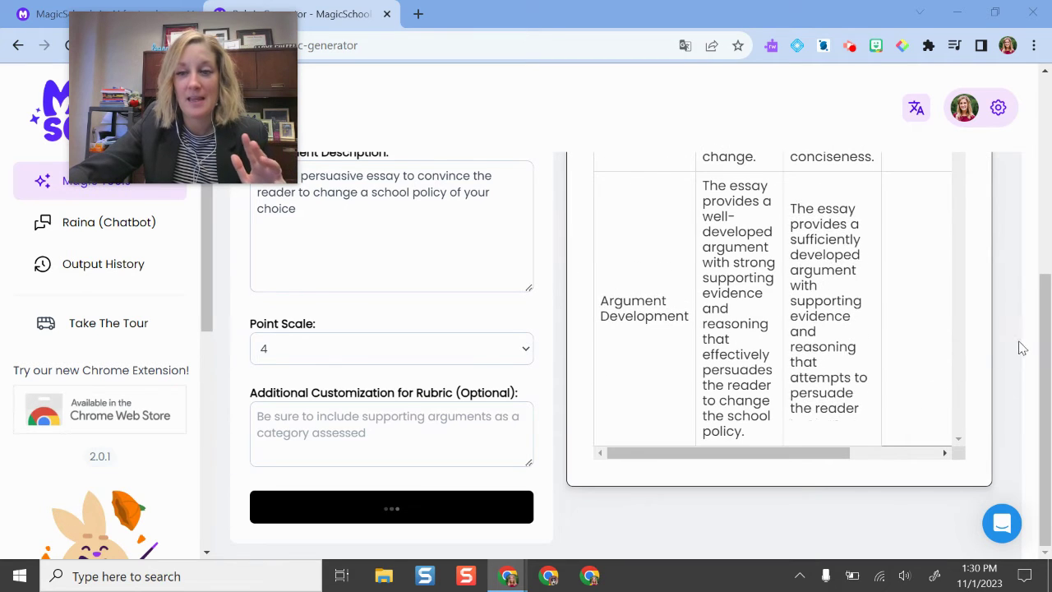
{"action": "scroll", "coordinate": [1012, 356], "scroll_direction": "down", "scroll_amount": 4}
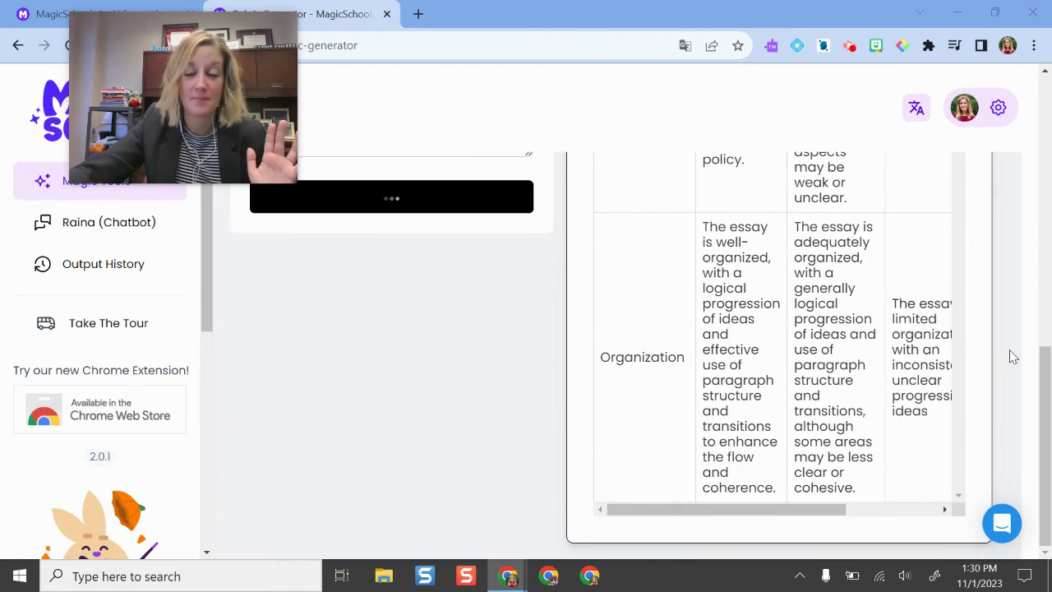
{"action": "scroll", "coordinate": [1007, 352], "scroll_direction": "up", "scroll_amount": 6}
{"action": "scroll", "coordinate": [695, 287], "scroll_direction": "down", "scroll_amount": 10}
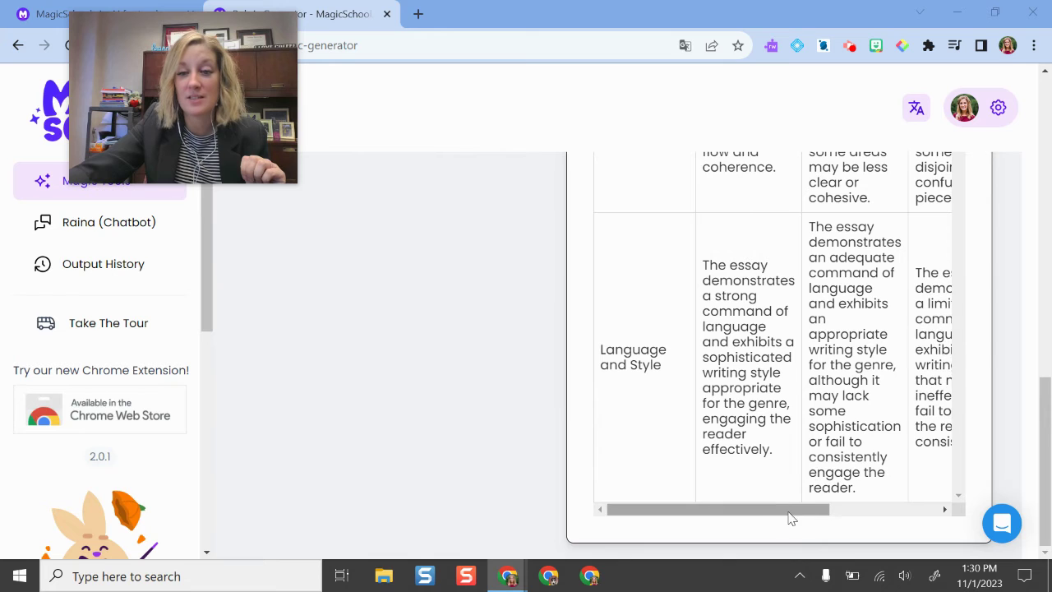
{"action": "left_click_drag", "start_coordinate": [789, 511], "coordinate": [858, 526]}
{"action": "scroll", "coordinate": [823, 390], "scroll_direction": "down", "scroll_amount": 3}
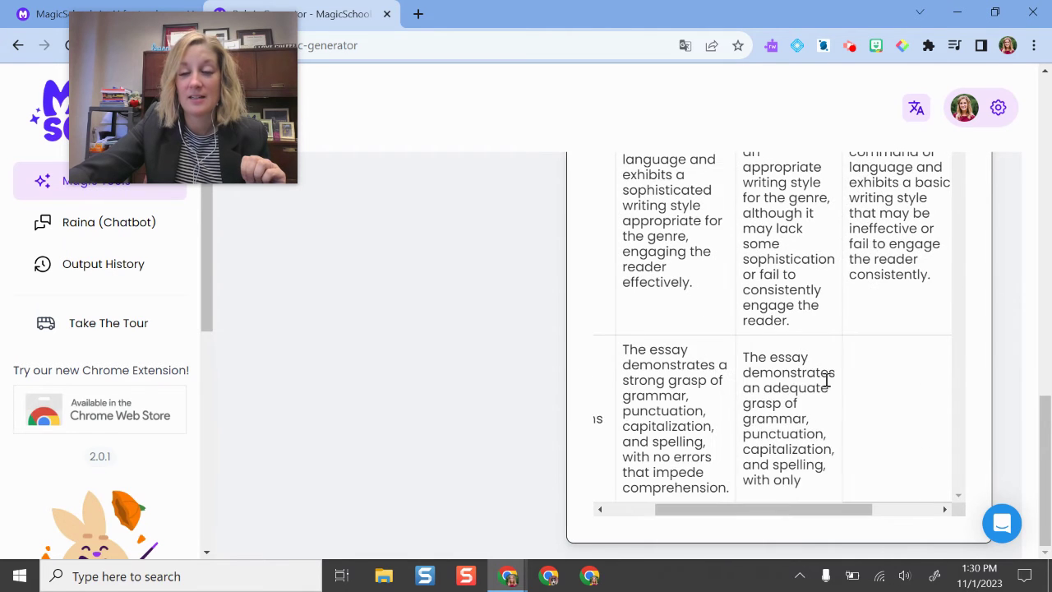
Step: Clear the accidental table selection and return to the Magic Tools list
{"action": "triple_click", "coordinate": [752, 510]}
{"action": "left_click", "coordinate": [497, 349]}
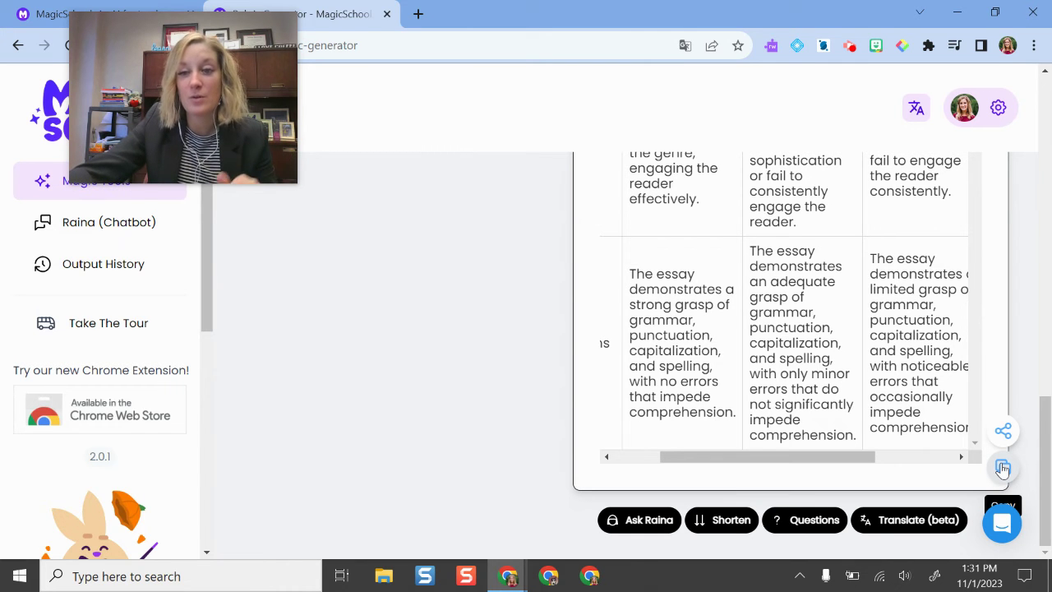
{"action": "scroll", "coordinate": [1002, 465], "scroll_direction": "up", "scroll_amount": 10}
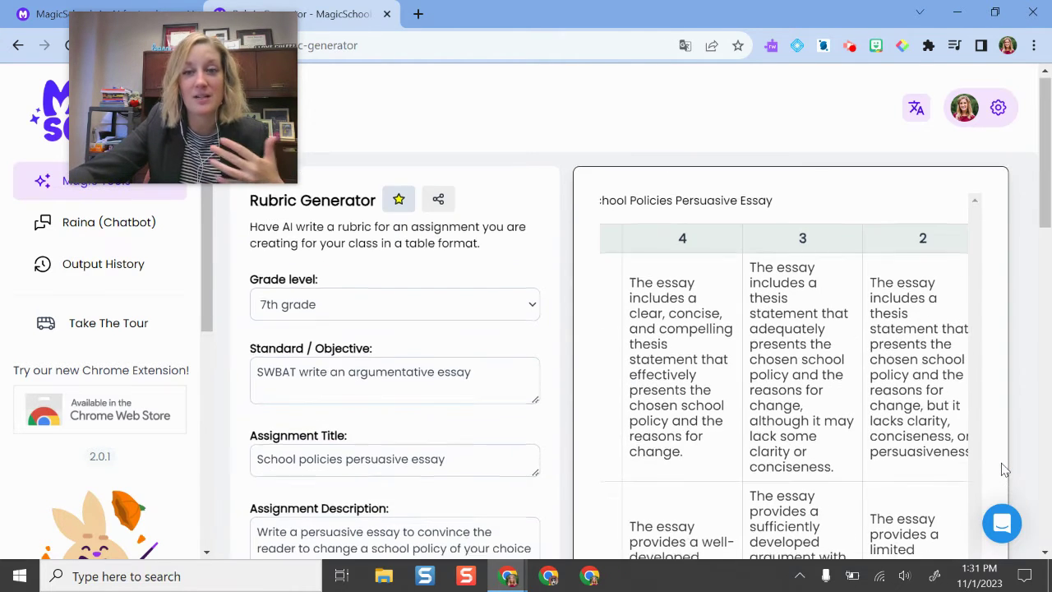
{"action": "left_click_drag", "start_coordinate": [189, 90], "coordinate": [919, 83]}
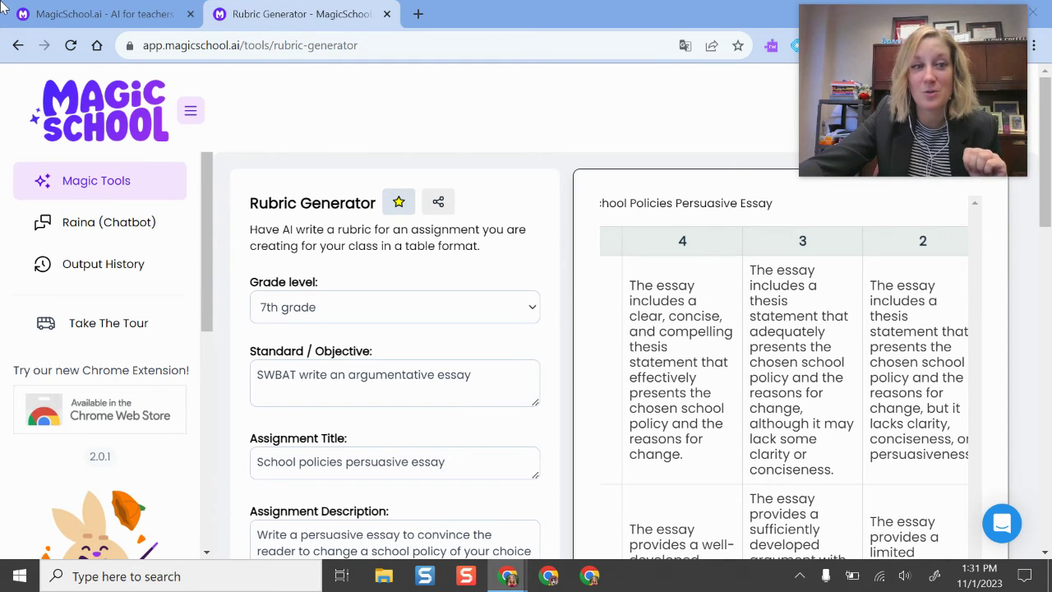
{"action": "left_click", "coordinate": [16, 47]}
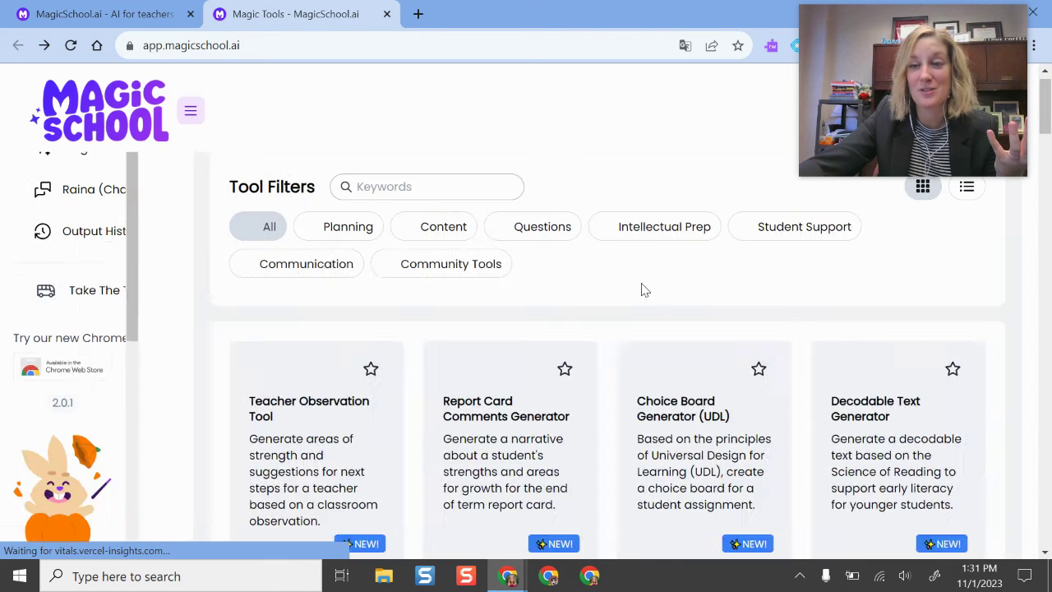
Step: Open the Exemplar & Non-Exemplar tool from Favorites and scroll its blank form
{"action": "scroll", "coordinate": [641, 289], "scroll_direction": "down", "scroll_amount": 1}
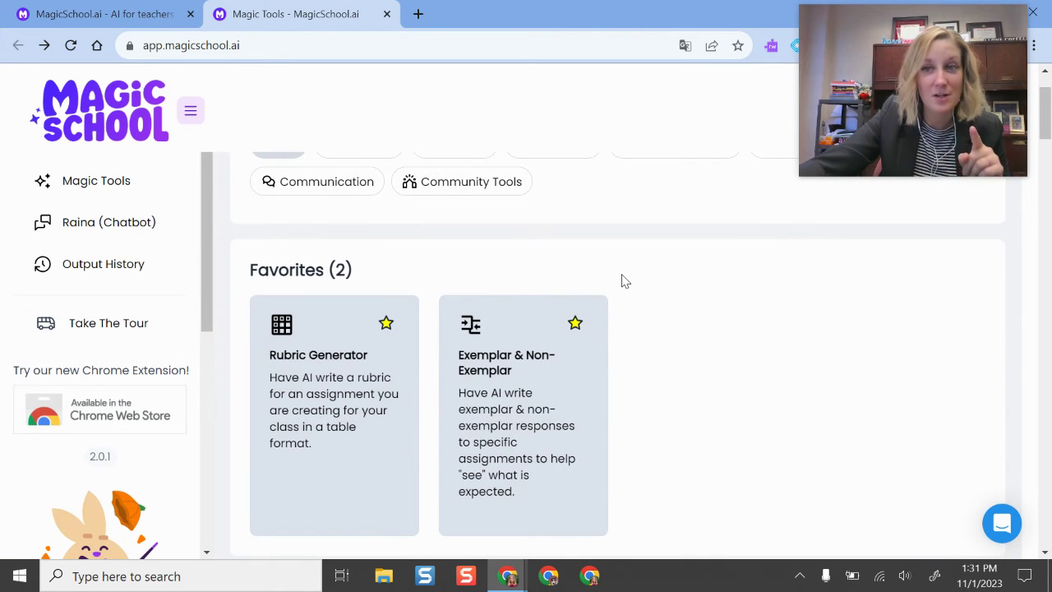
{"action": "scroll", "coordinate": [623, 281], "scroll_direction": "down", "scroll_amount": 2}
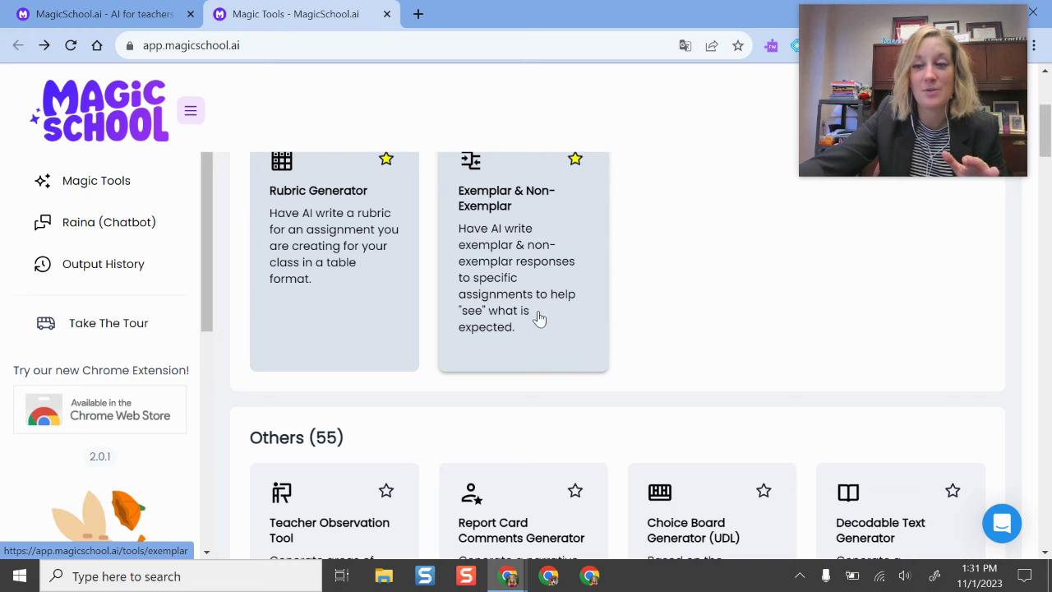
{"action": "scroll", "coordinate": [543, 316], "scroll_direction": "up", "scroll_amount": 1}
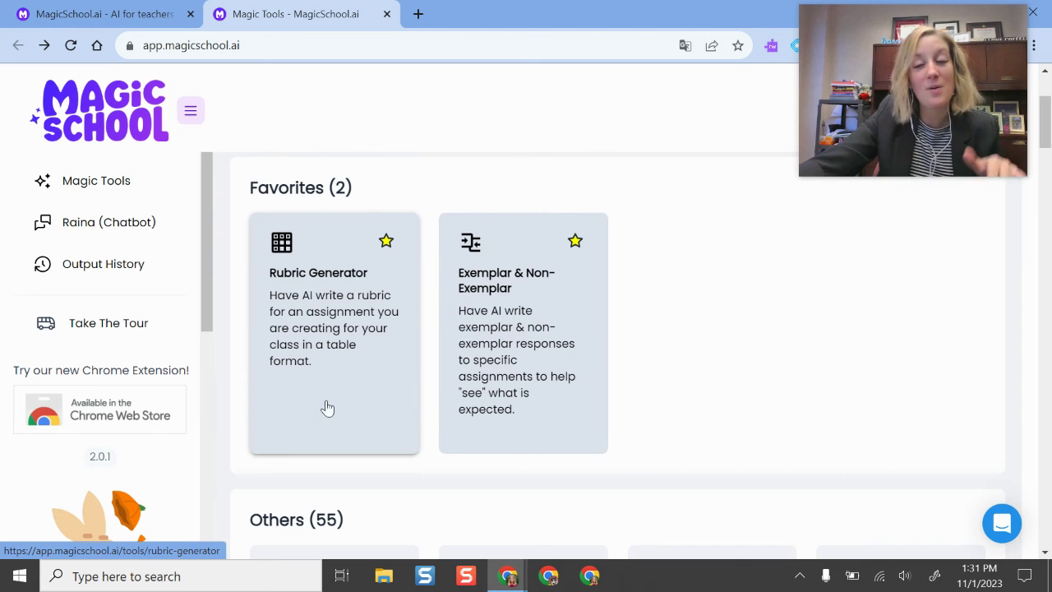
{"action": "left_click", "coordinate": [541, 364]}
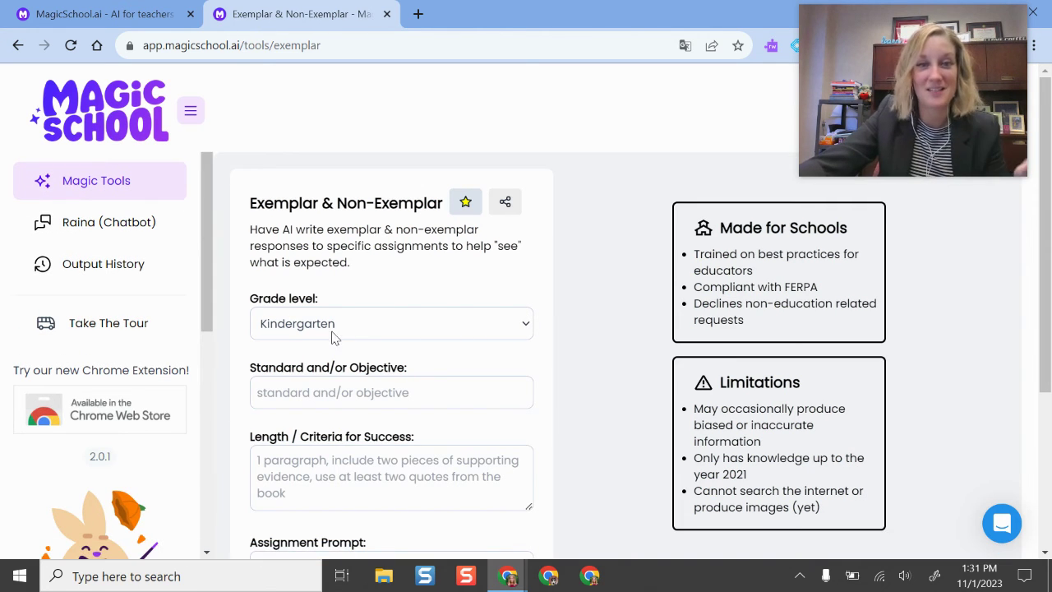
{"action": "scroll", "coordinate": [370, 345], "scroll_direction": "down", "scroll_amount": 1}
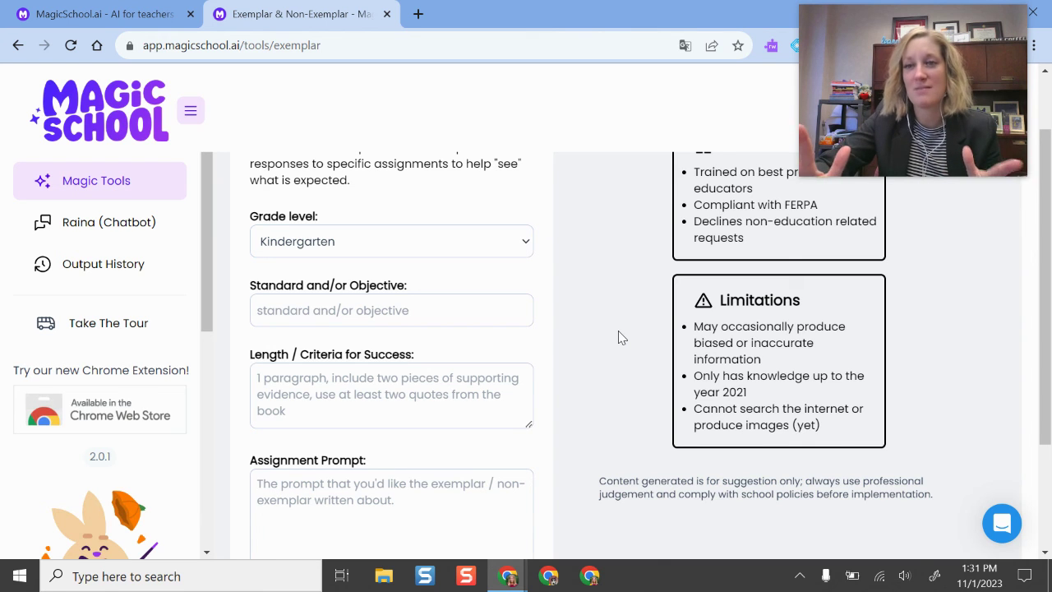
Step: Go back to Magic Tools and browse down through the Others tool cards
{"action": "left_click", "coordinate": [18, 46]}
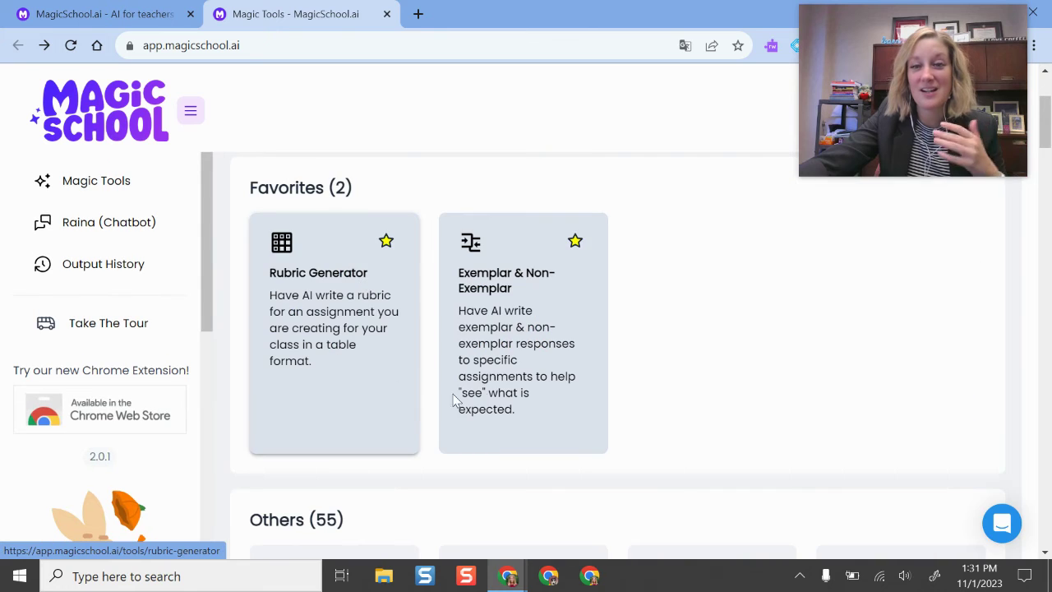
{"action": "scroll", "coordinate": [548, 388], "scroll_direction": "down", "scroll_amount": 3}
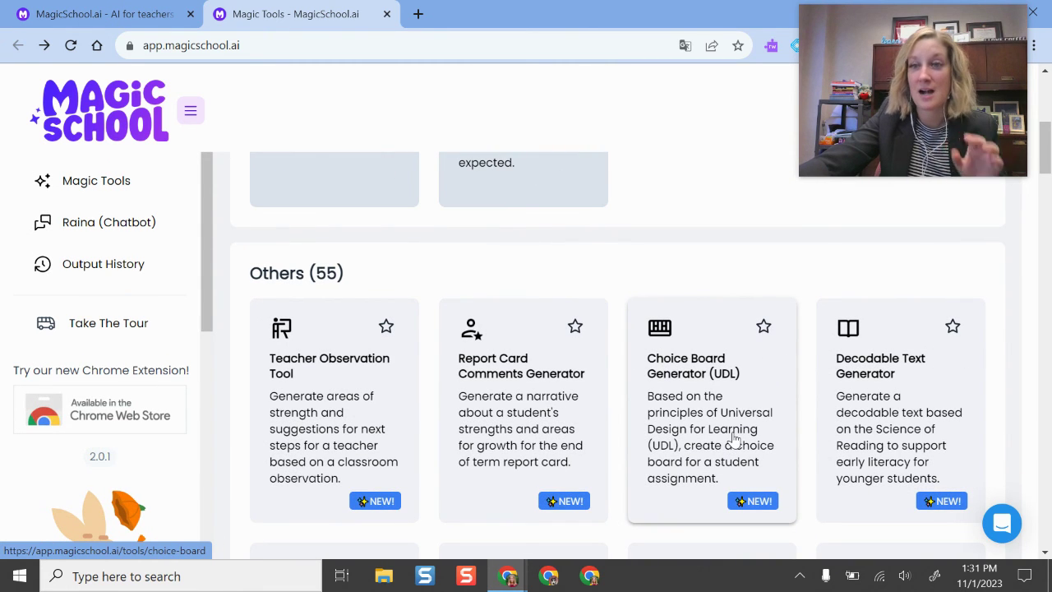
{"action": "scroll", "coordinate": [731, 424], "scroll_direction": "down", "scroll_amount": 3}
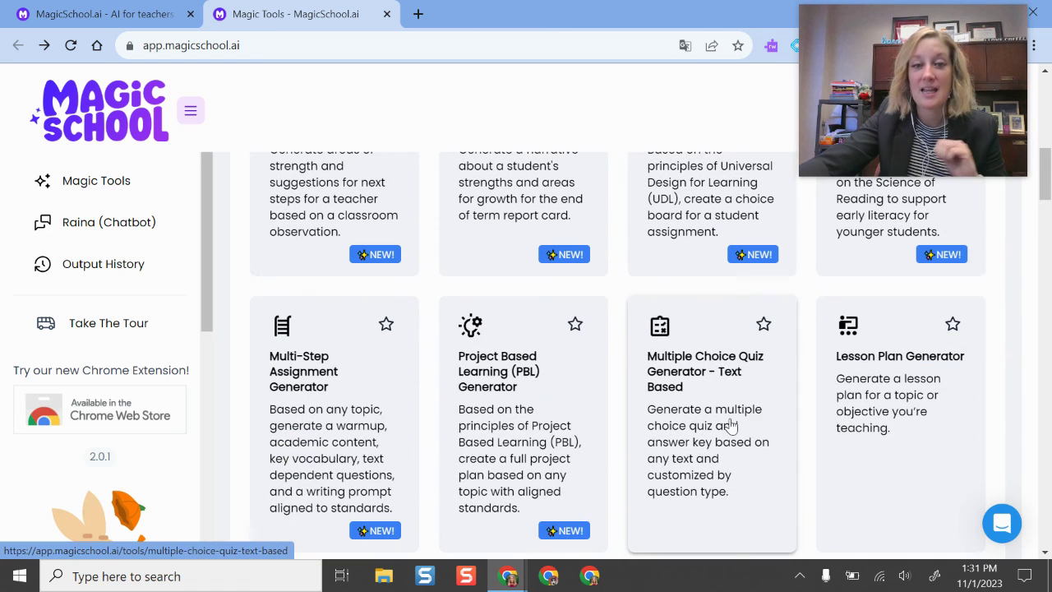
{"action": "scroll", "coordinate": [731, 424], "scroll_direction": "down", "scroll_amount": 2}
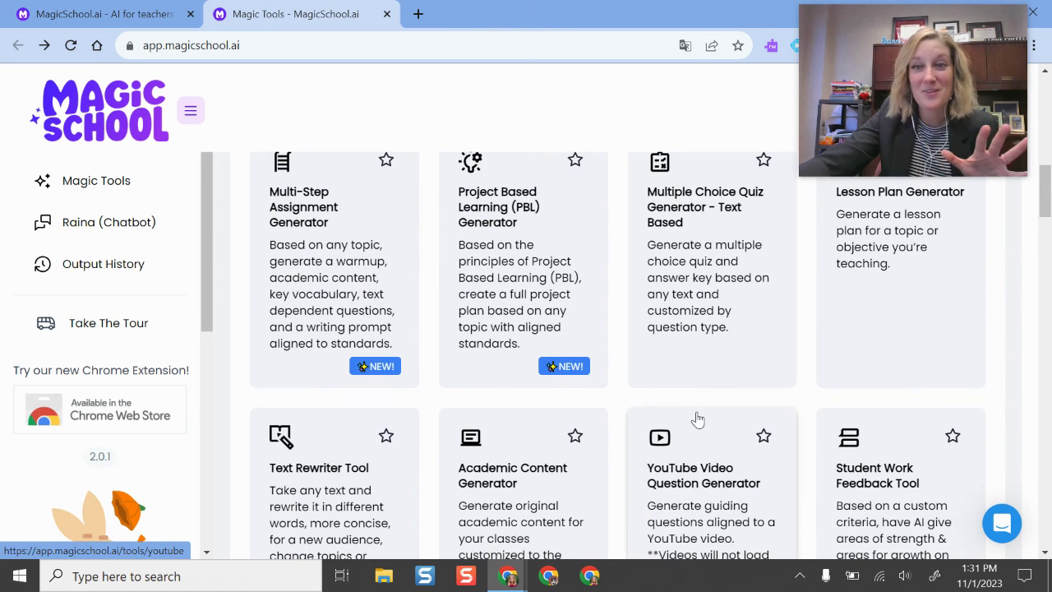
{"action": "scroll", "coordinate": [695, 402], "scroll_direction": "up", "scroll_amount": 1}
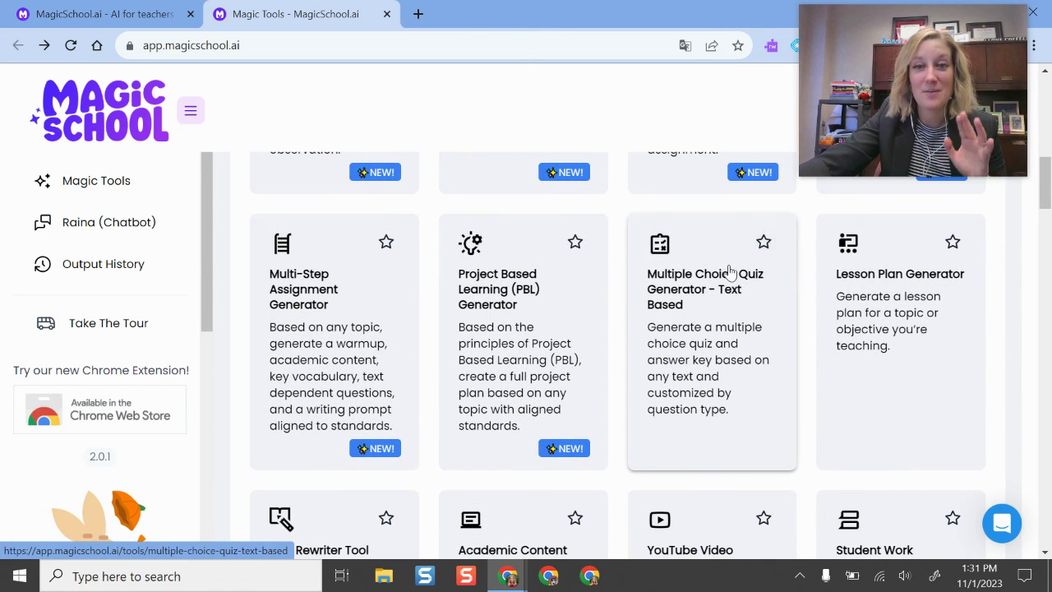